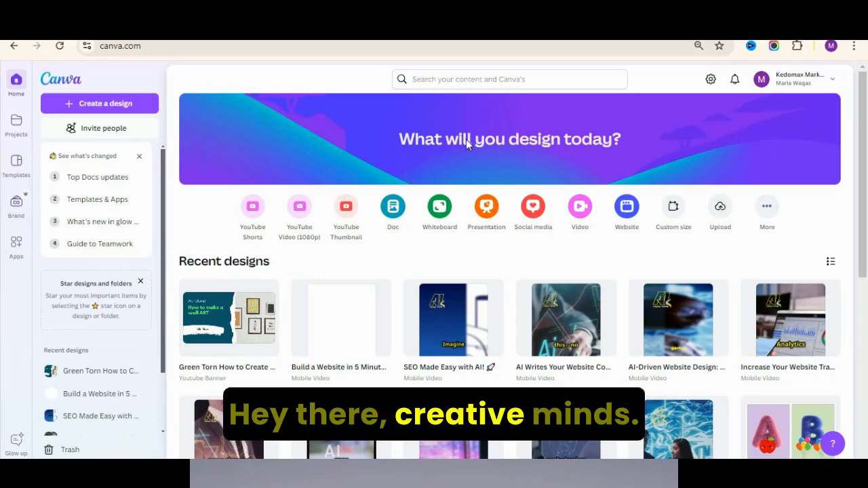
scroll(864, 120, down, 5)
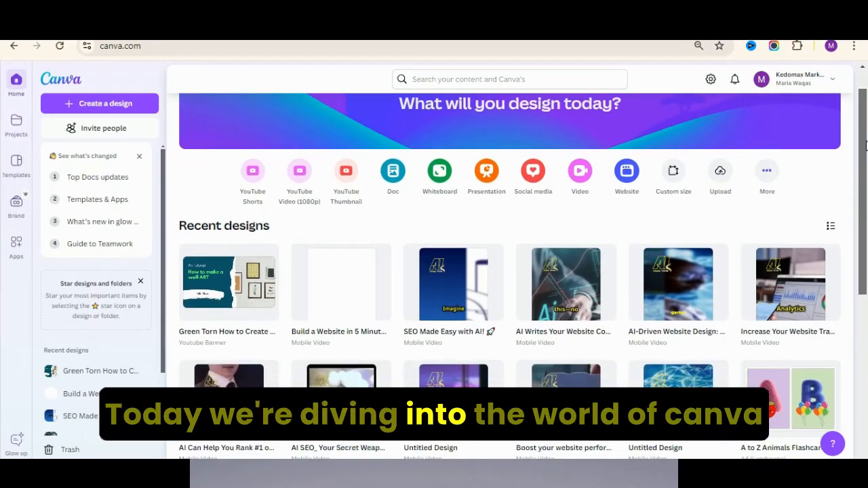
scroll(864, 120, up, 5)
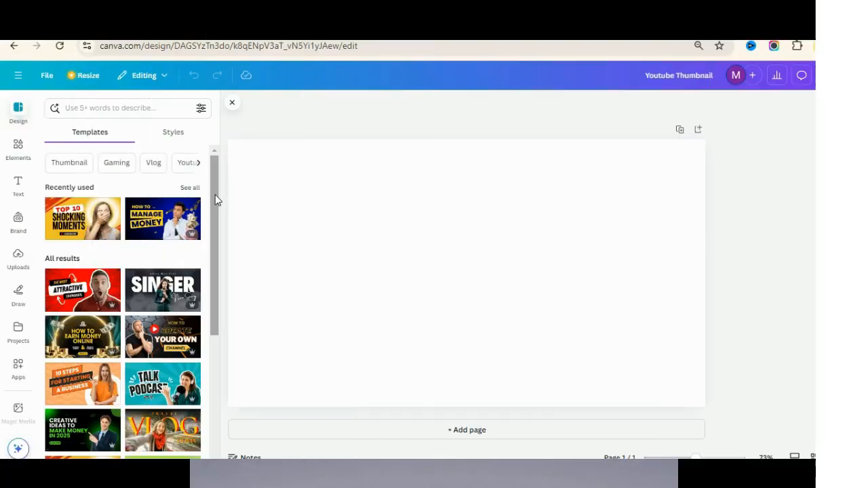
Find the Modern Aesthetic Daily Vlog thumbnail template and apply it to the page with its Brasika template style.
drag(215, 195, 236, 312)
drag(216, 253, 218, 404)
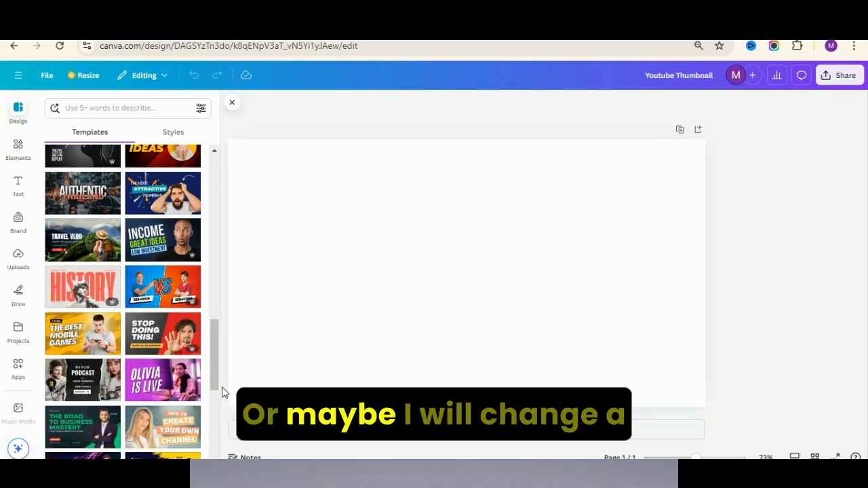
drag(215, 343, 221, 407)
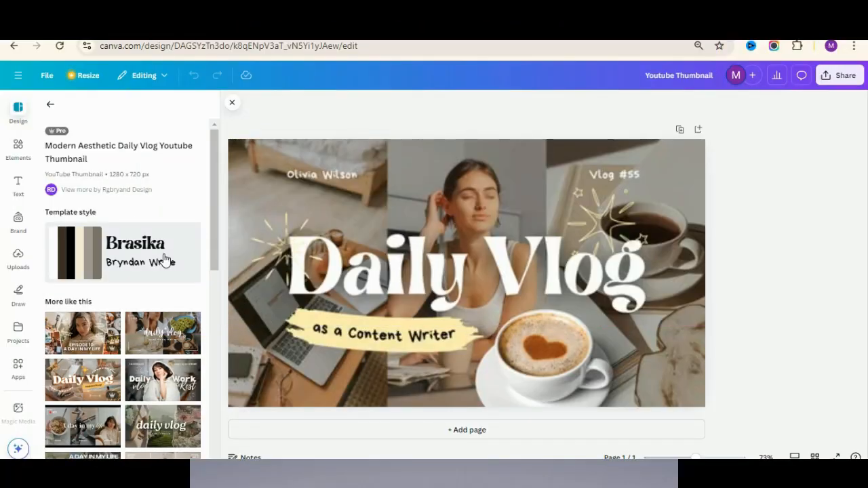
click(166, 260)
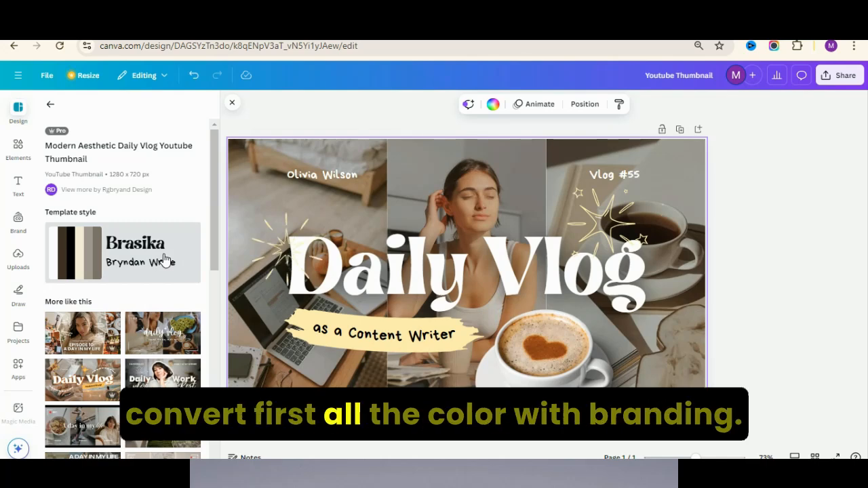
Recolour the Daily Vlog template with the Brand Kit's purple, yellow and black palette, shuffled so the title turns black.
click(18, 221)
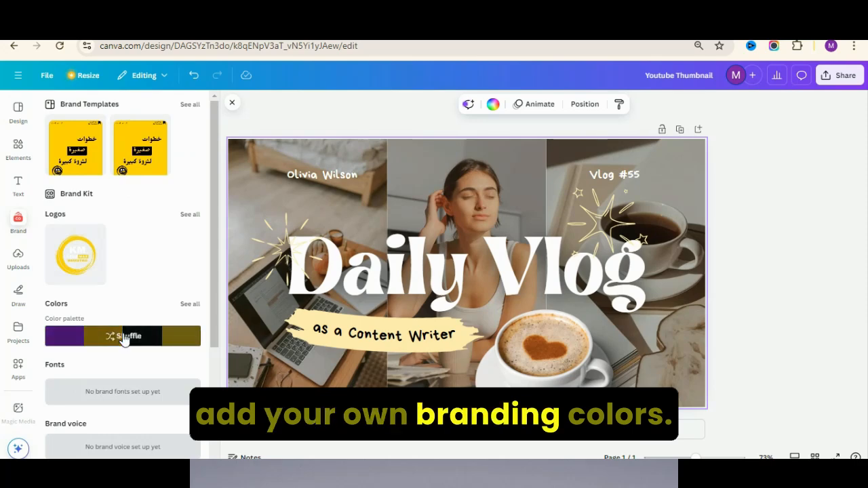
click(125, 337)
click(124, 338)
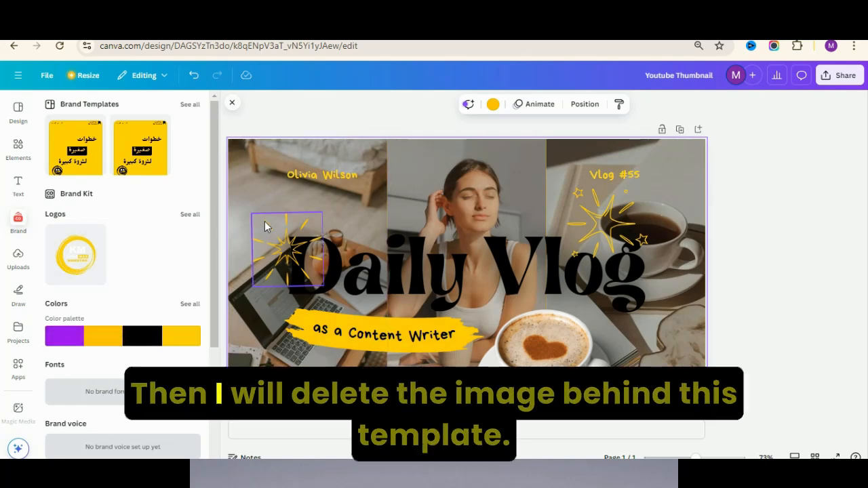
Delete the photo of the woman in the middle column of the thumbnail.
double_click(245, 192)
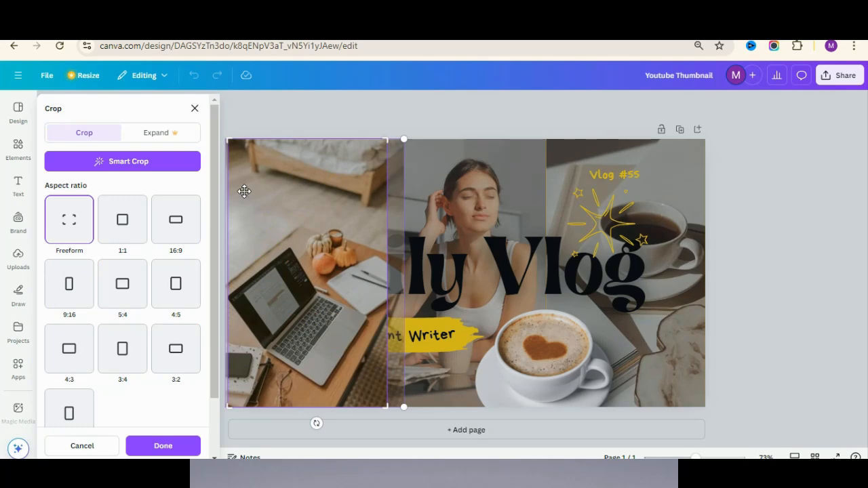
click(489, 175)
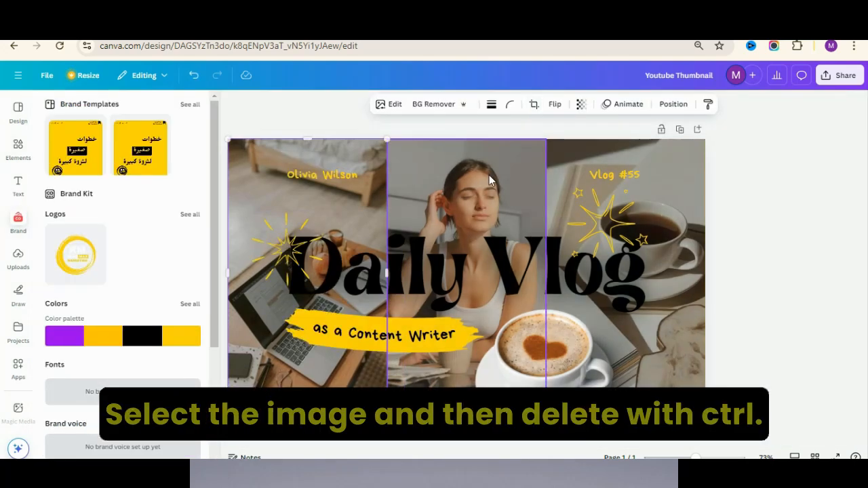
double_click(489, 175)
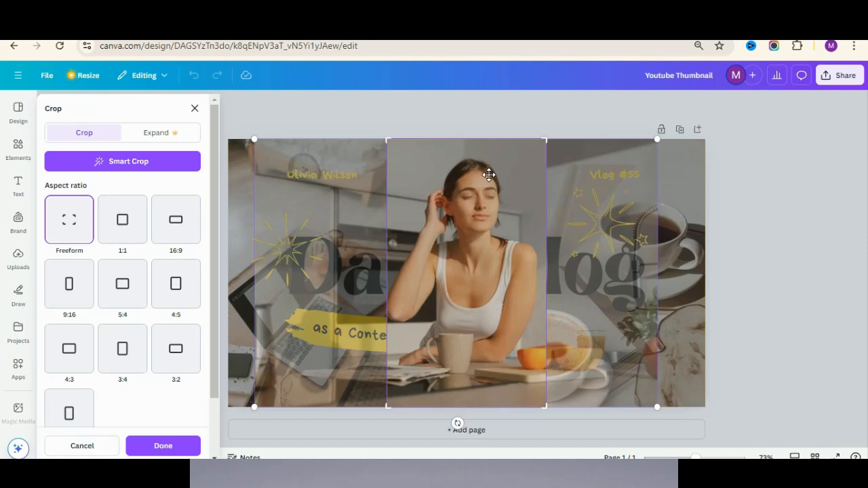
right_click(489, 175)
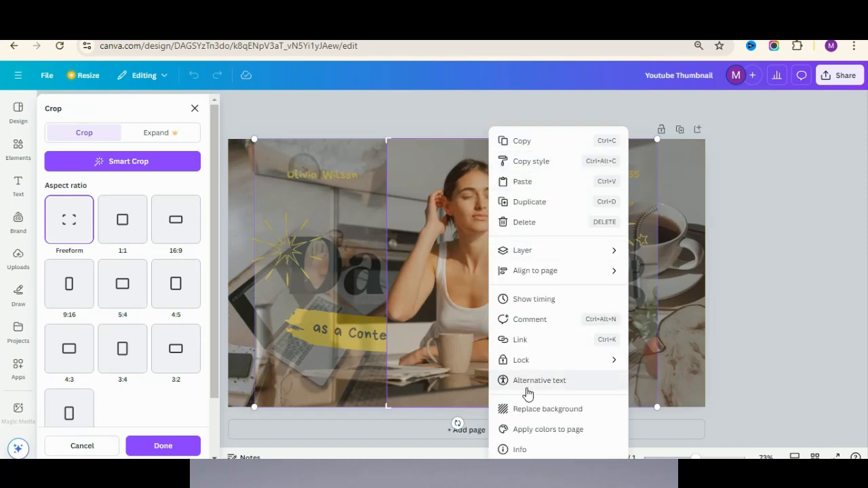
click(535, 230)
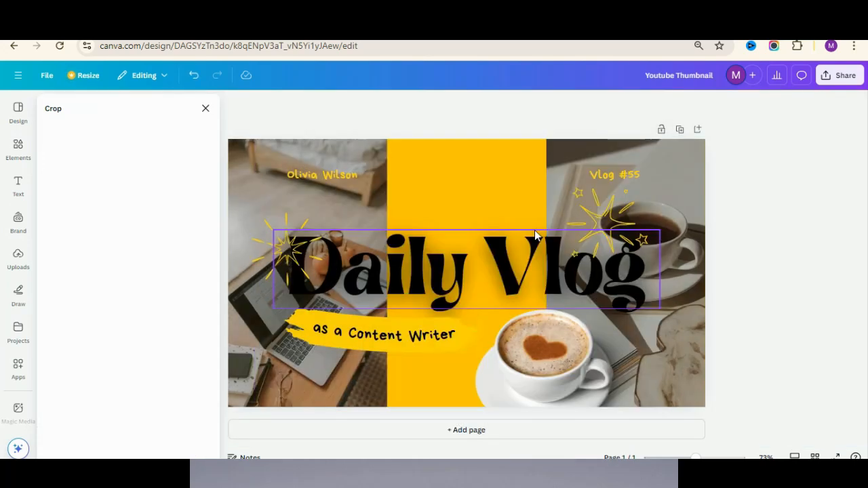
Add the uploaded portrait of the woman in the orange blazer and stretch it to fill the empty middle column.
click(19, 258)
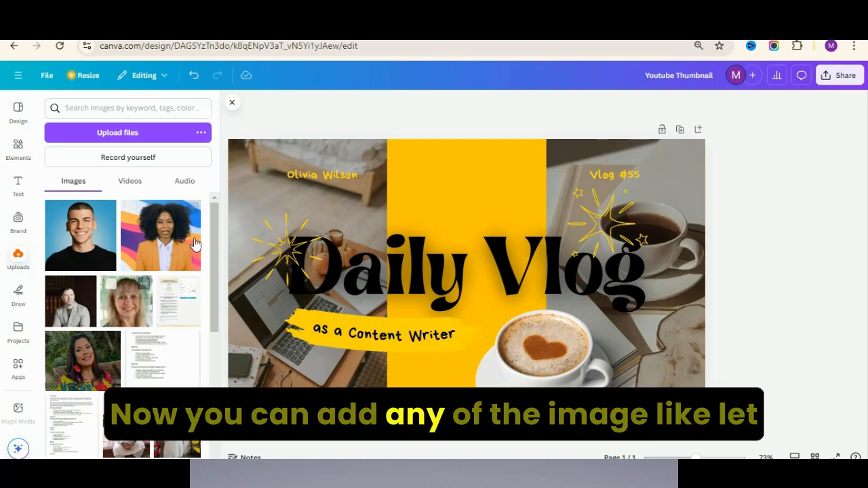
drag(215, 265, 212, 242)
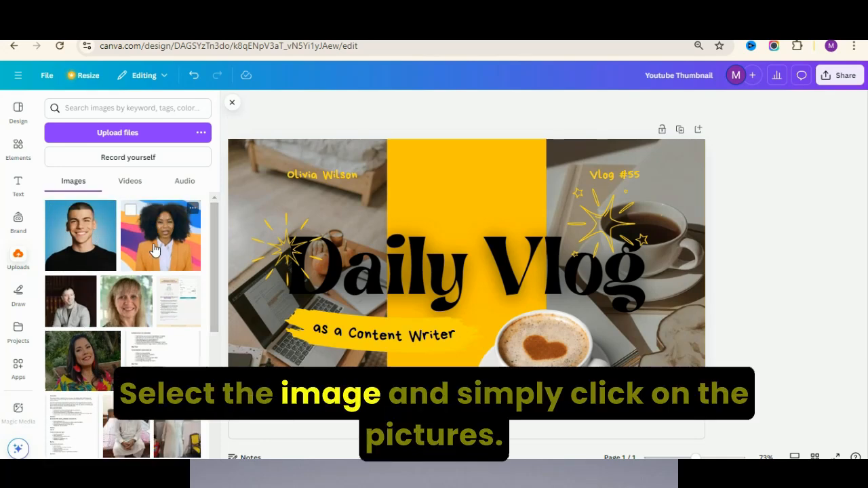
drag(154, 250, 431, 327)
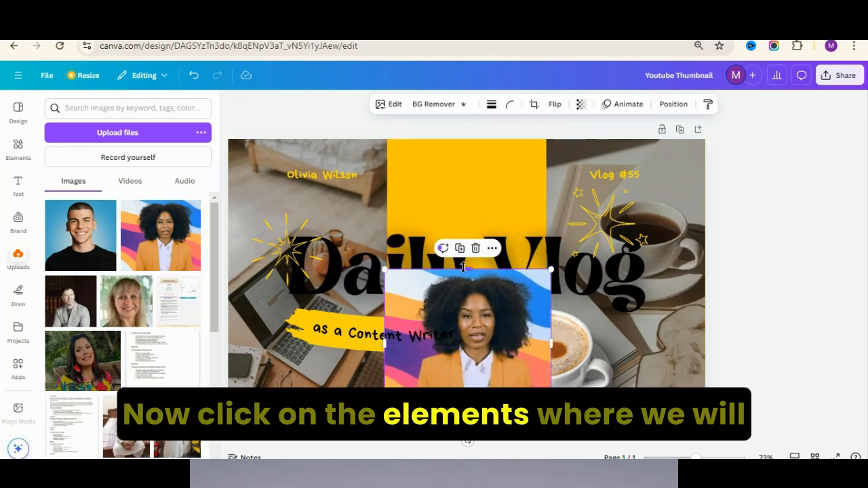
drag(467, 267, 446, 127)
mouse_move(471, 198)
mouse_down()
mouse_move(459, 196)
mouse_move(467, 196)
mouse_up()
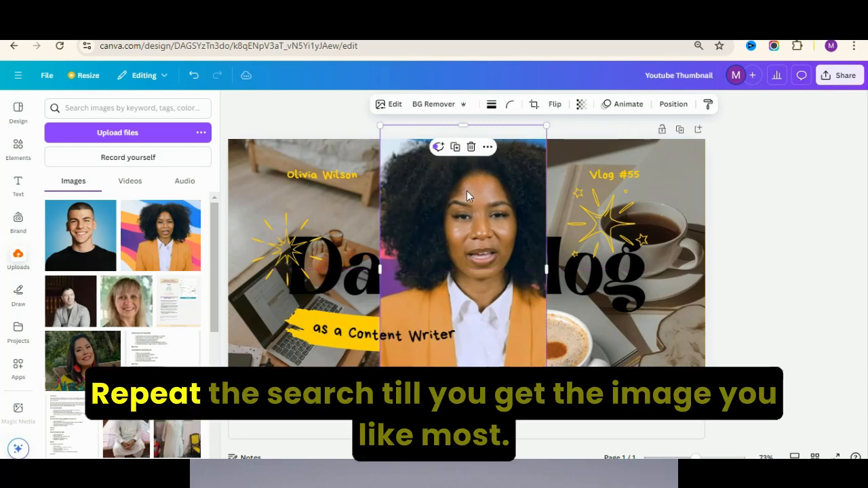
Send the portrait backward until it sits behind the Daily Vlog title, the yellow banner and the coffee cup.
click(671, 104)
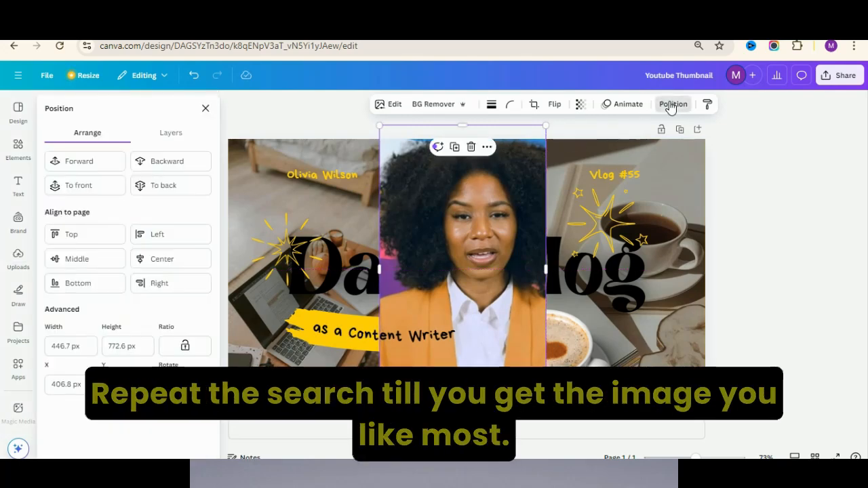
click(154, 173)
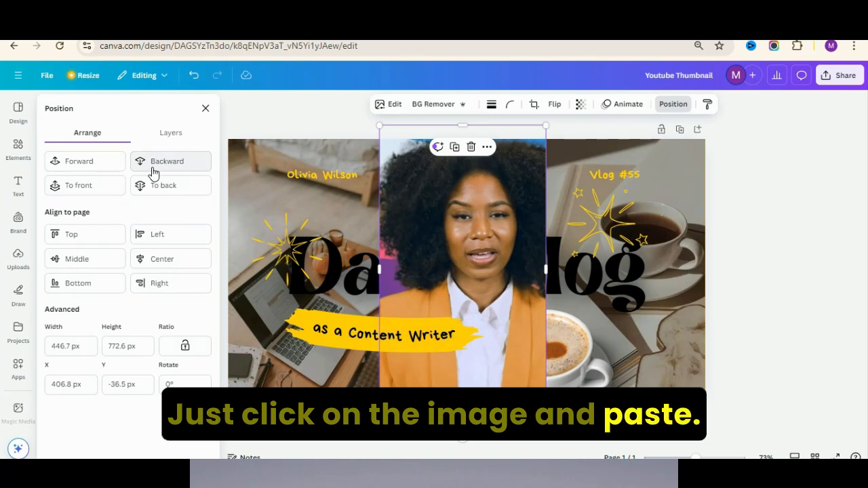
click(154, 174)
click(154, 173)
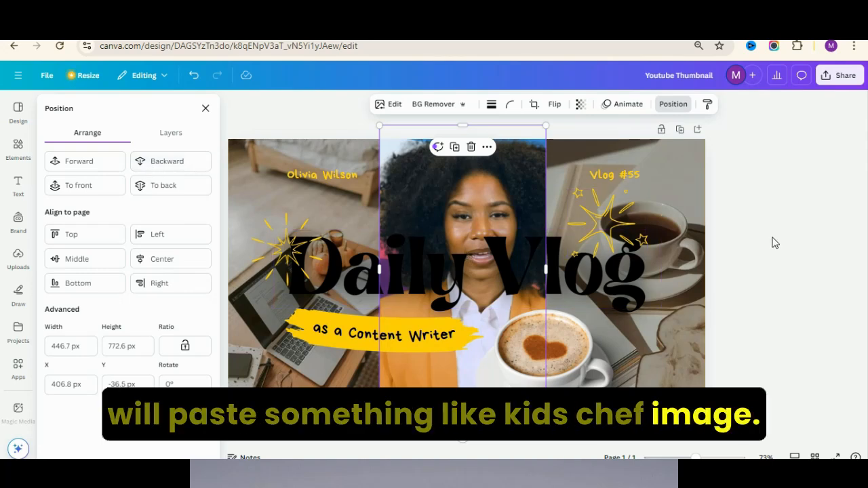
Look for Chinese dishes in the elements library using the suggested search "chinese".
click(647, 211)
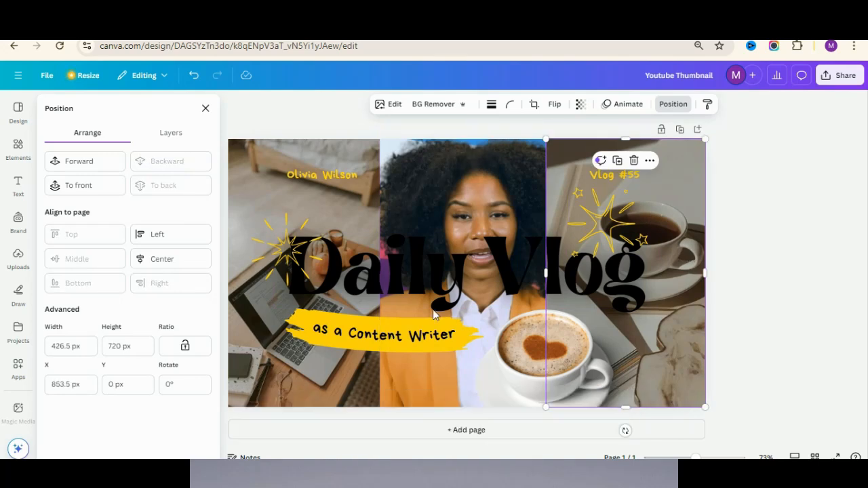
click(25, 166)
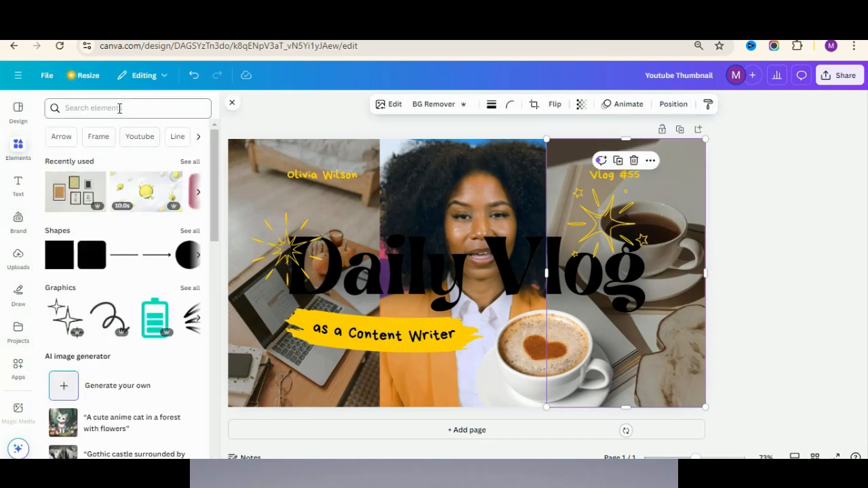
click(120, 108)
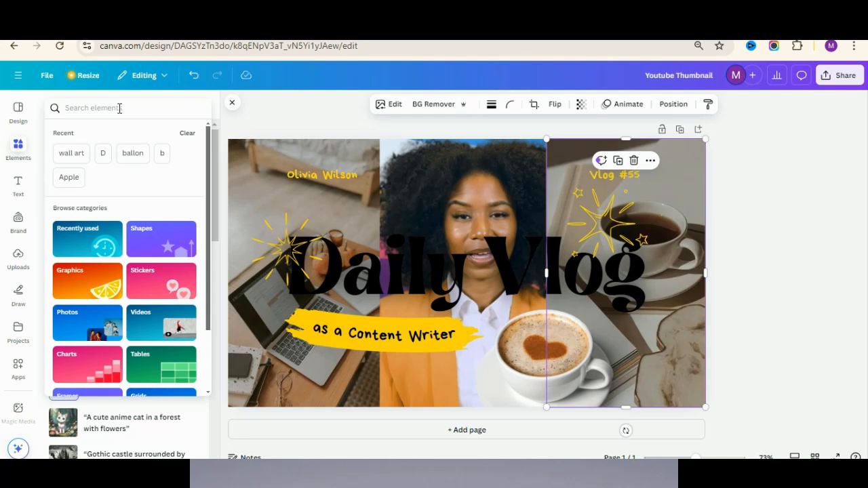
text(Chinese dishes)
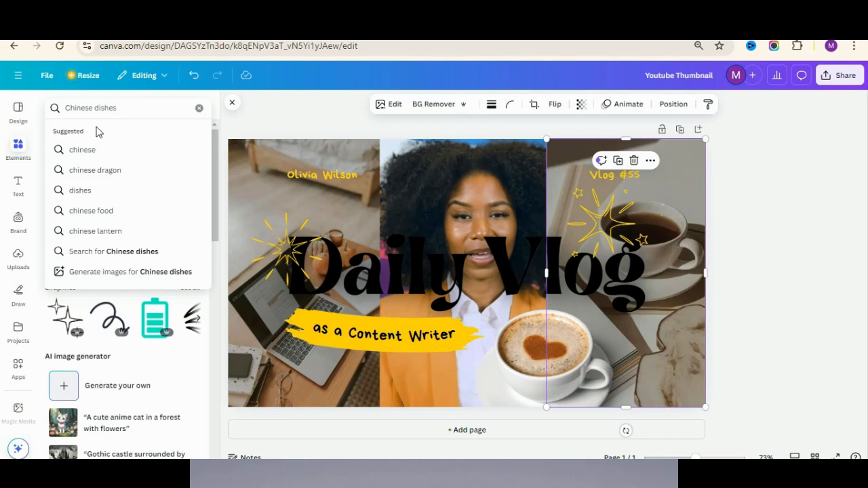
click(102, 150)
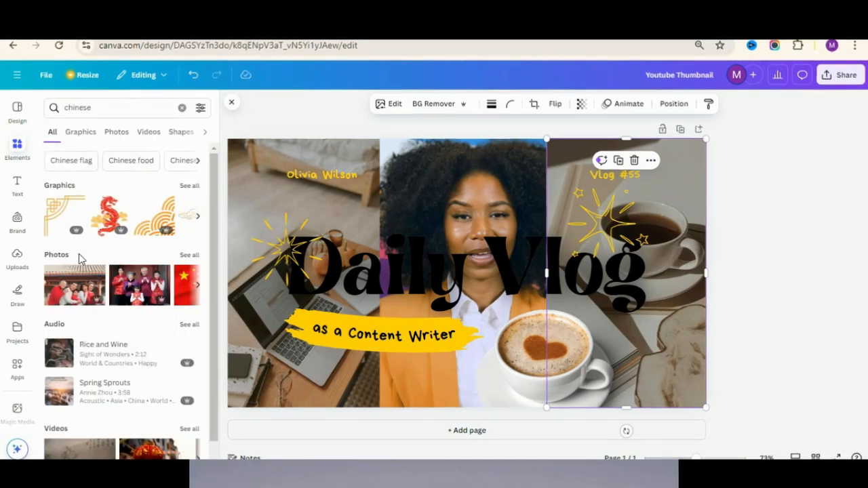
mouse_move(213, 289)
mouse_down()
mouse_move(217, 307)
mouse_move(215, 289)
mouse_up()
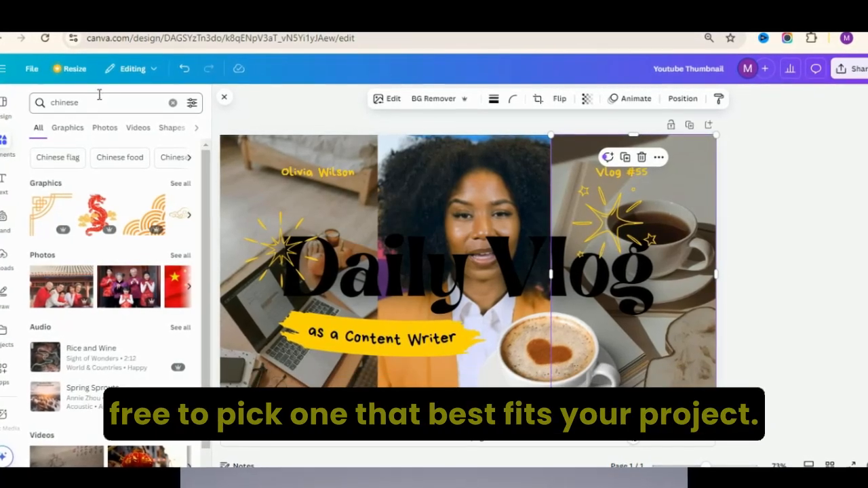
Search the elements for "chinese dish", show all matching graphics, and insert the hot pot illustration.
click(100, 101)
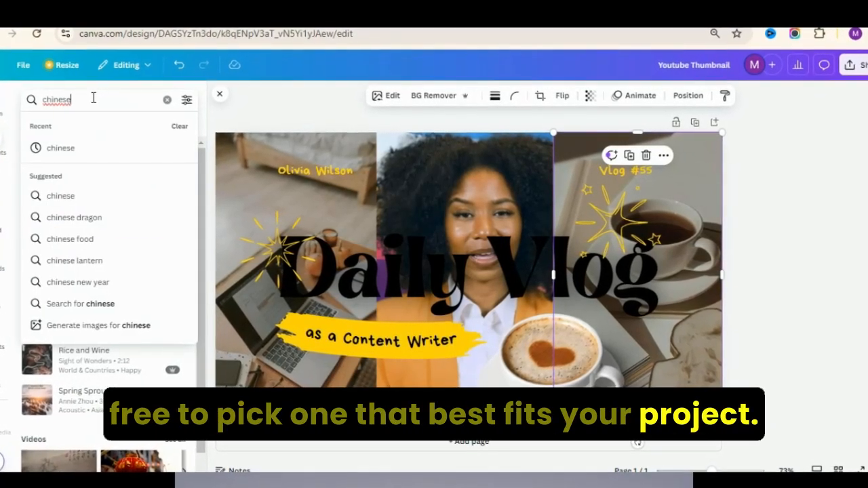
text(dish)
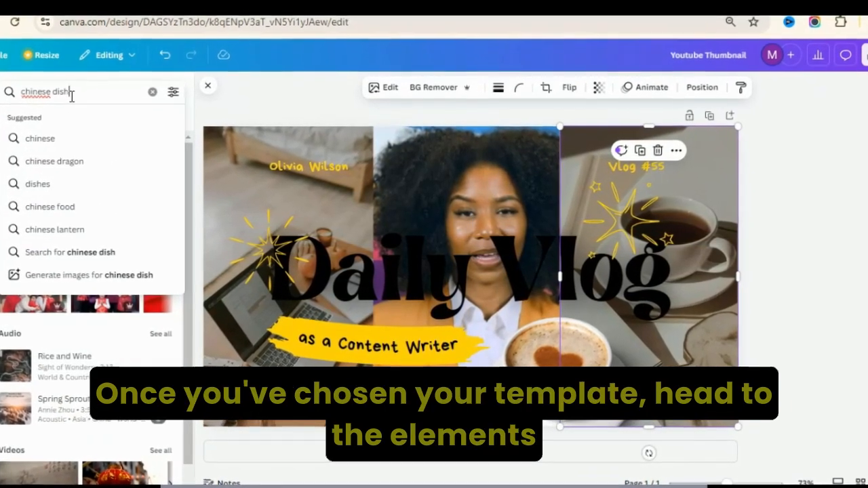
key(Return)
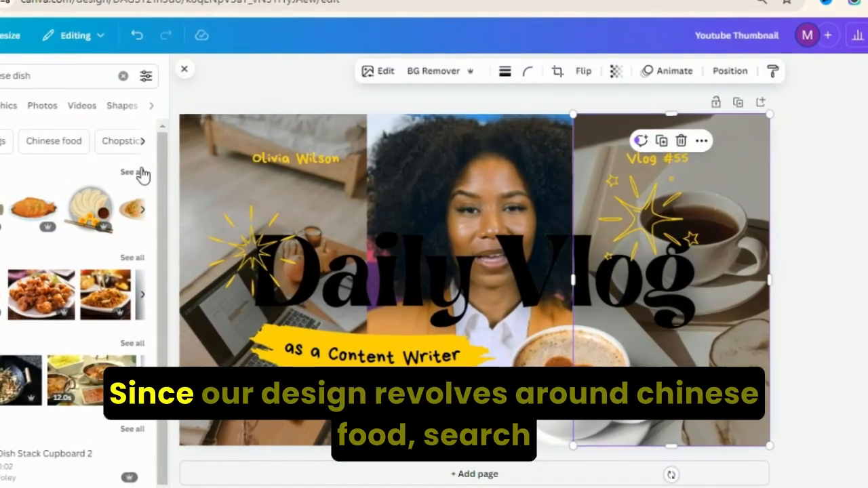
click(138, 172)
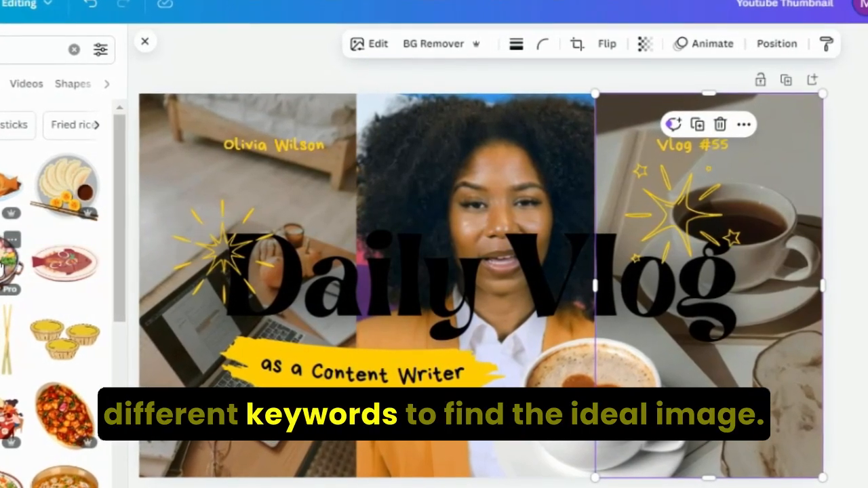
click(3, 266)
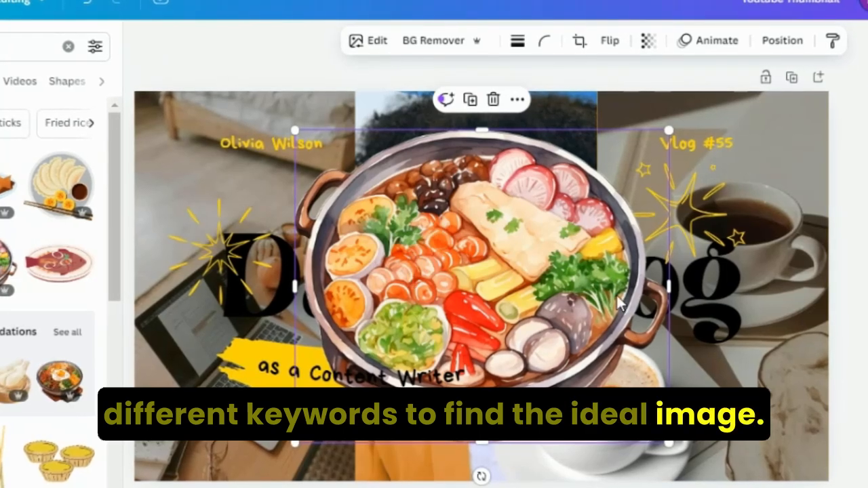
Shrink the hot pot graphic onto the coffee photo in the third column and send it backward behind the Daily Vlog title.
drag(670, 283, 662, 220)
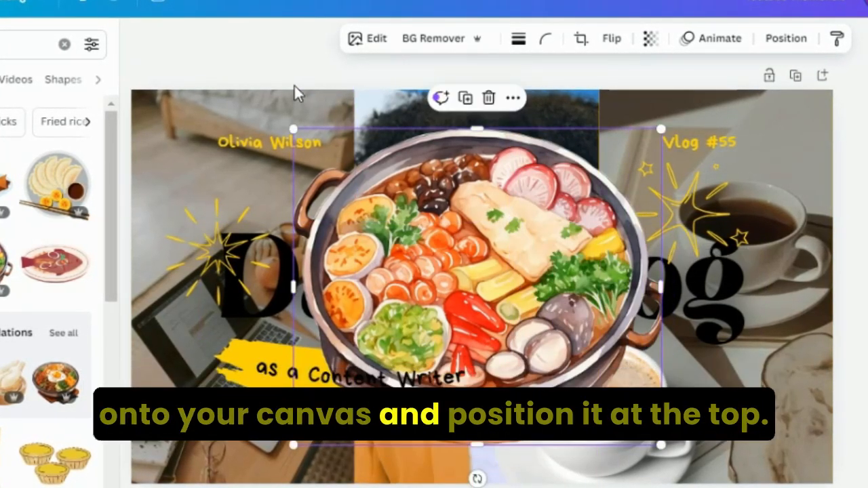
drag(320, 142, 510, 258)
drag(566, 339, 742, 221)
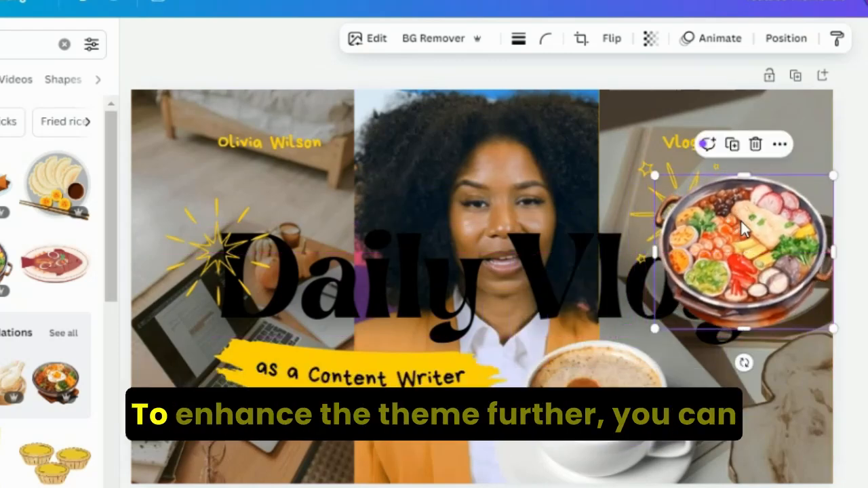
click(785, 38)
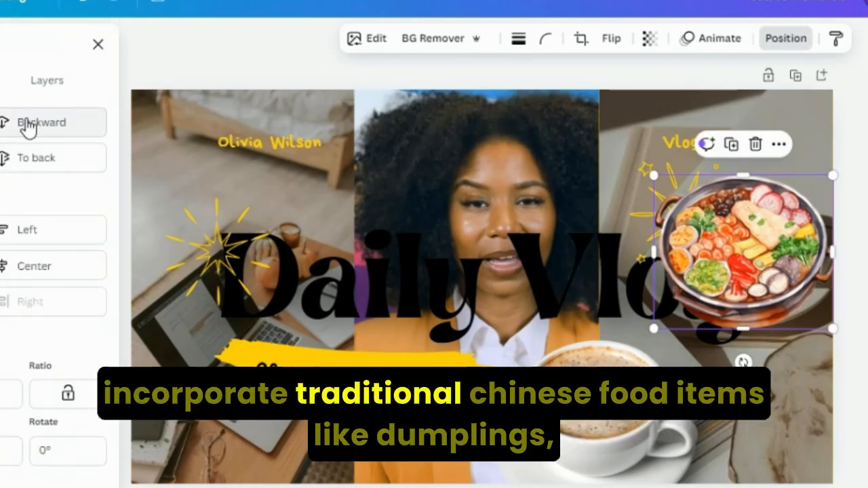
click(28, 127)
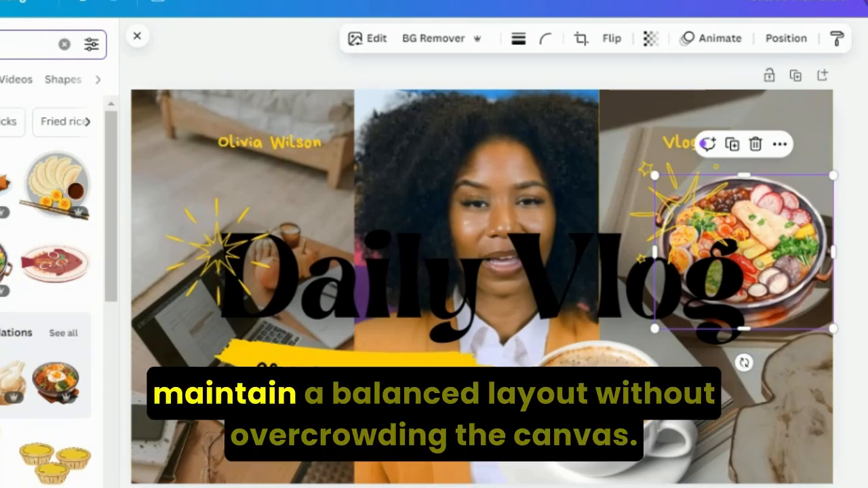
Search the elements library for "images chef chinese" and show only the matching photos.
text(che)
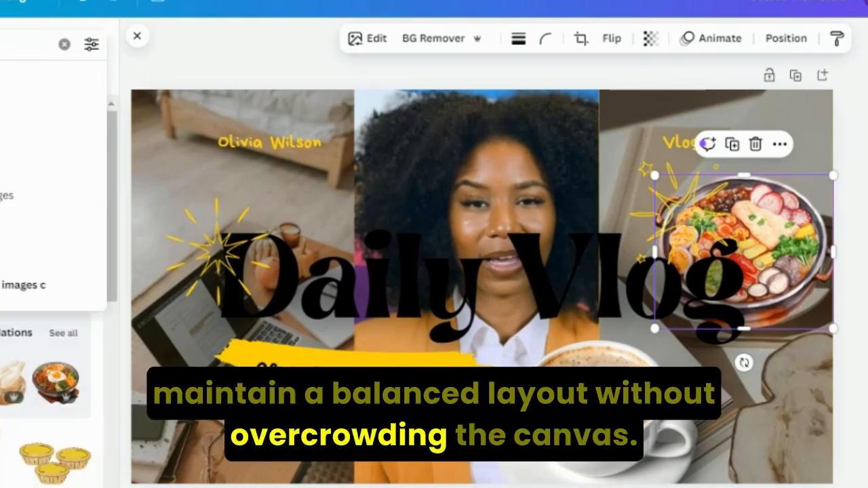
key(Return)
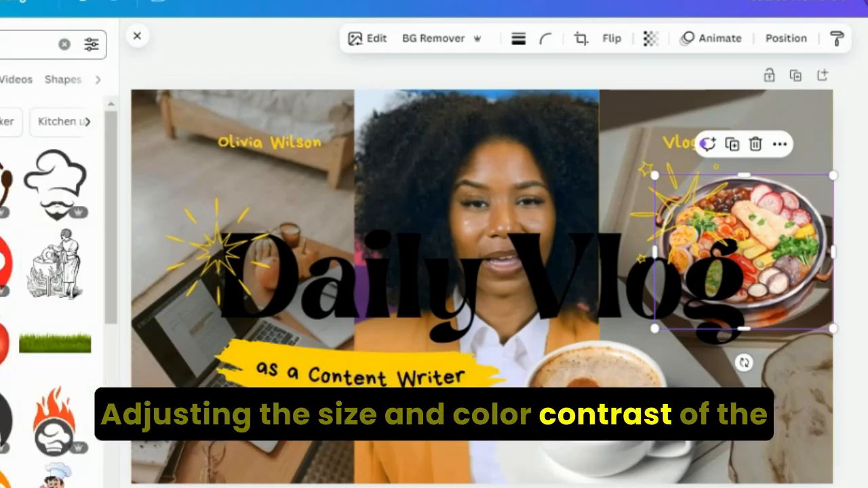
click(27, 44)
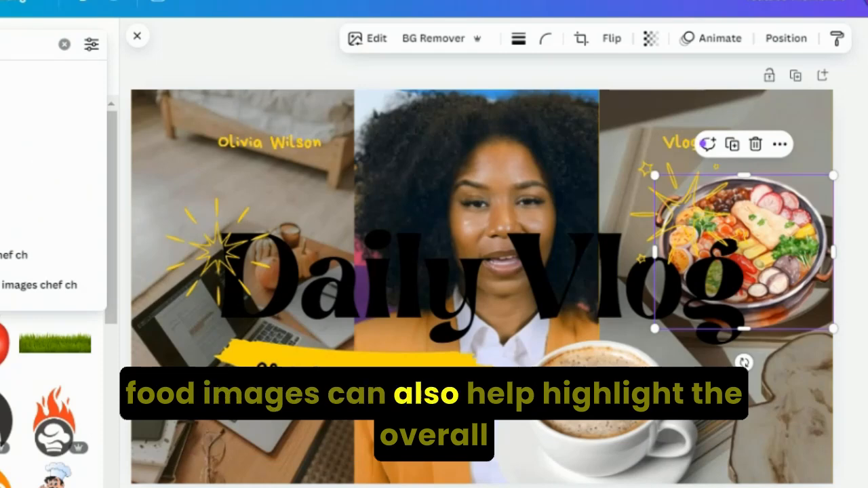
text(ese)
key(Return)
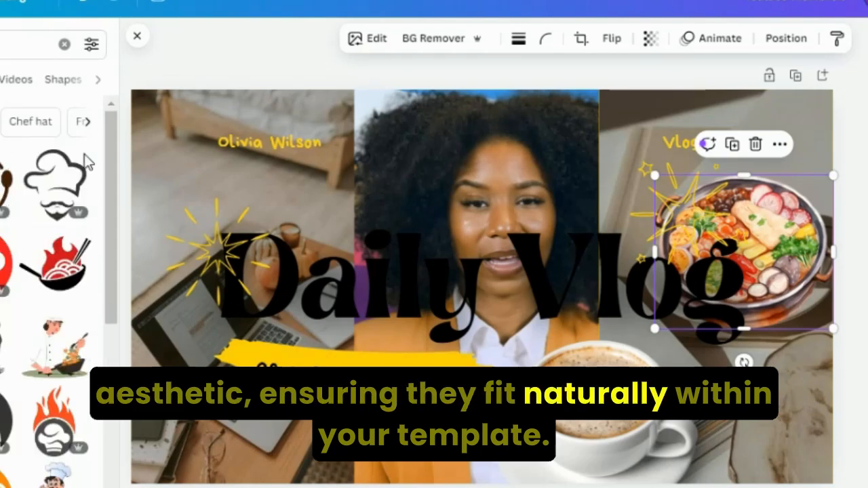
click(1, 79)
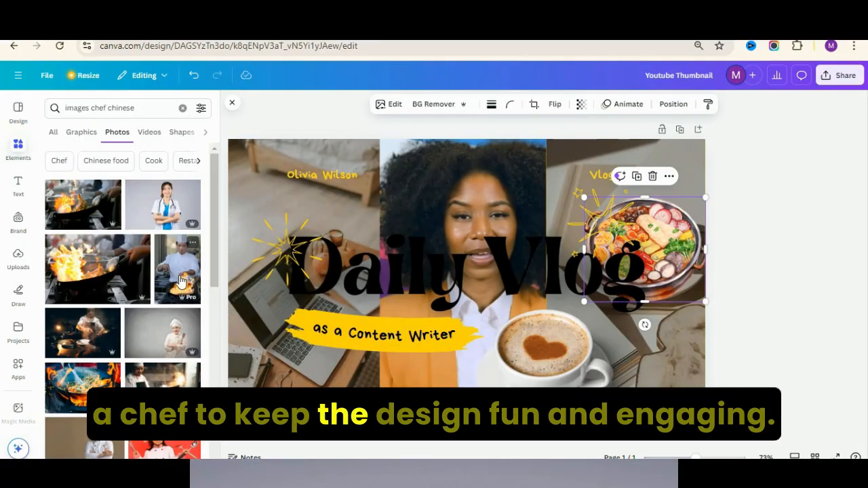
Insert the red-background photo of a child dressed as a chef and delete the portrait from the middle column.
drag(85, 434, 399, 226)
right_click(419, 161)
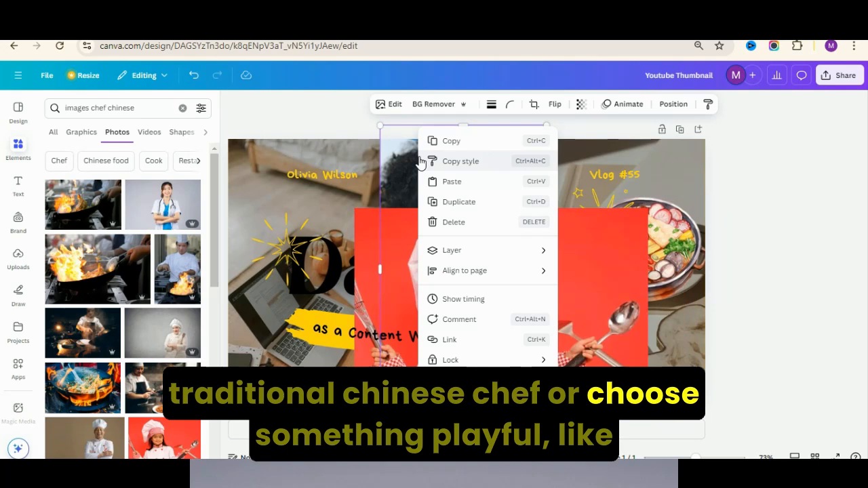
click(466, 217)
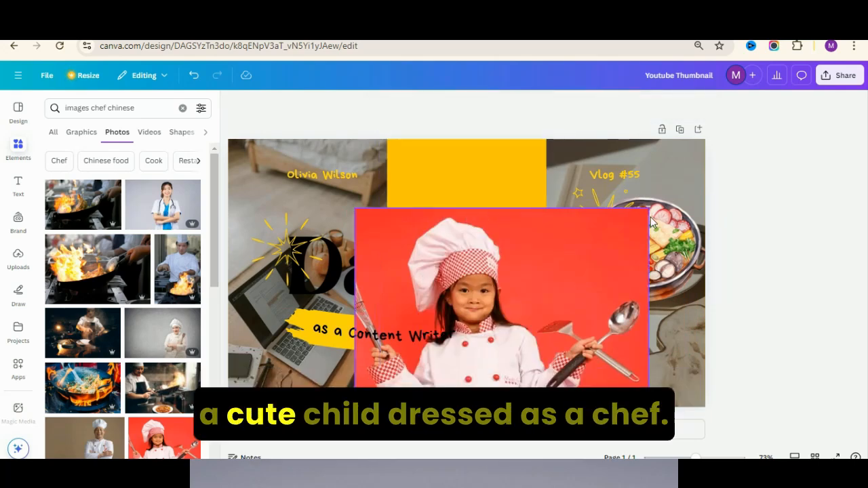
Resize and position the child chef photo over the middle column, cropping its right edge close to the column's width.
click(369, 223)
drag(354, 208, 459, 284)
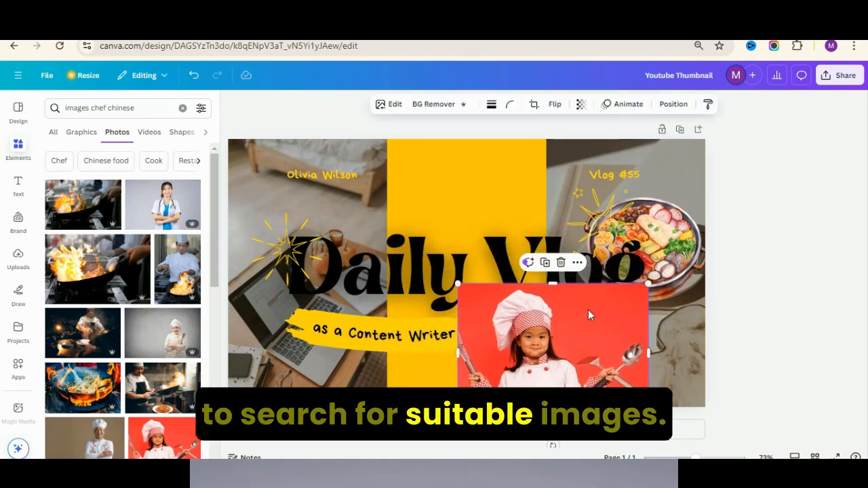
drag(588, 309, 511, 322)
drag(477, 299, 449, 115)
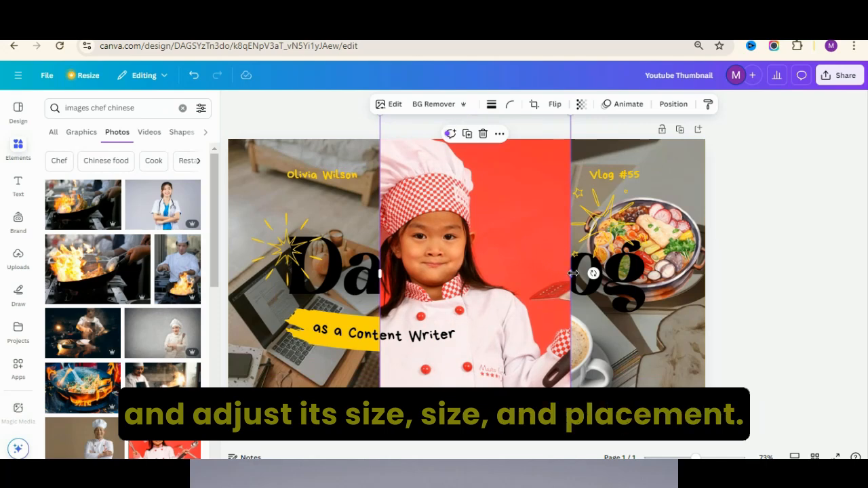
drag(571, 274, 553, 274)
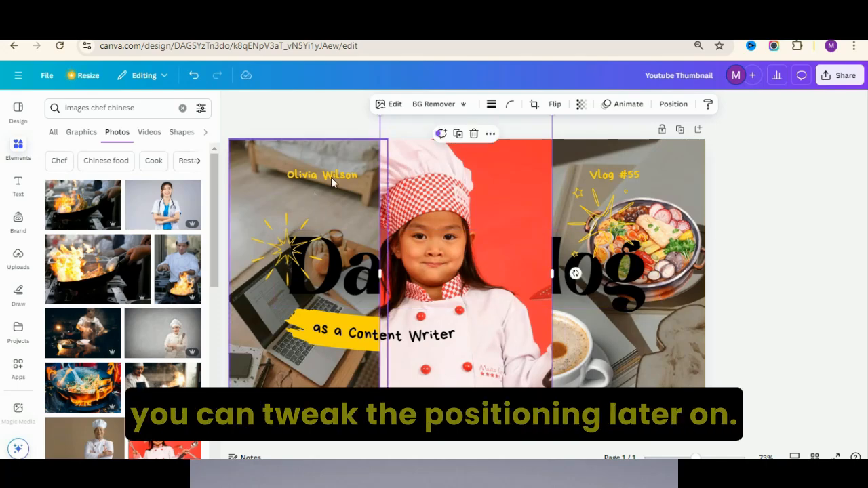
Send the child chef photo backward until it sits behind the Daily Vlog title and the yellow banner.
click(672, 104)
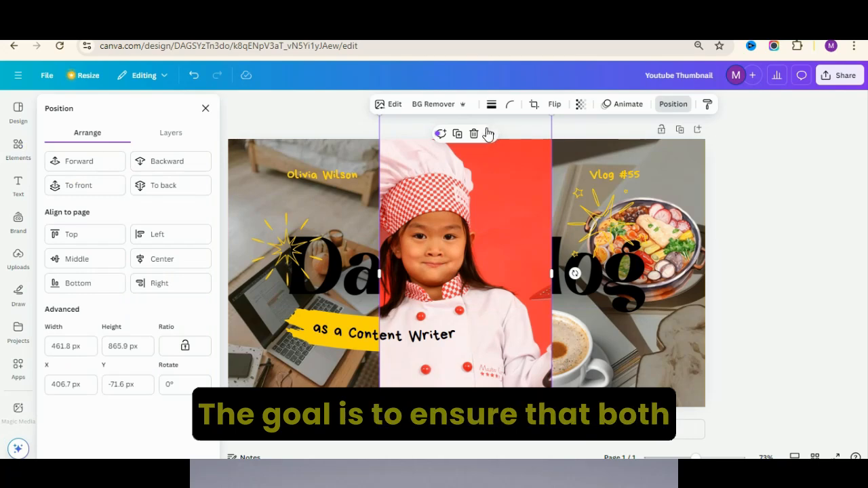
click(182, 165)
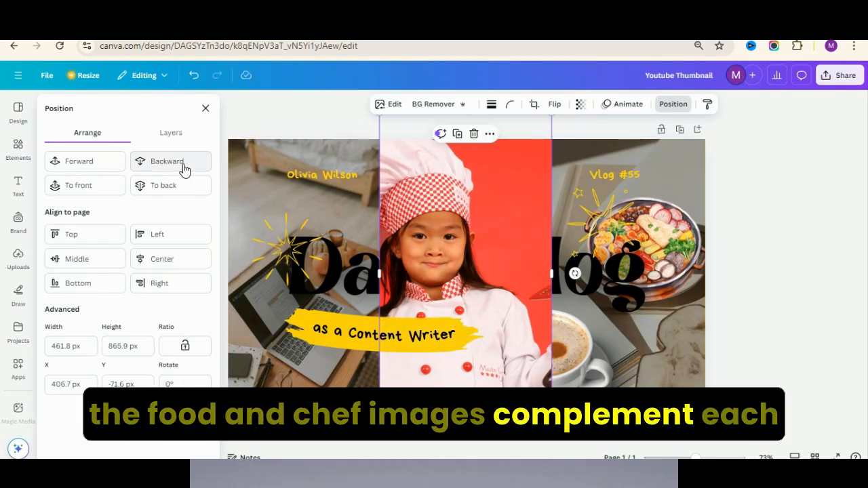
click(182, 165)
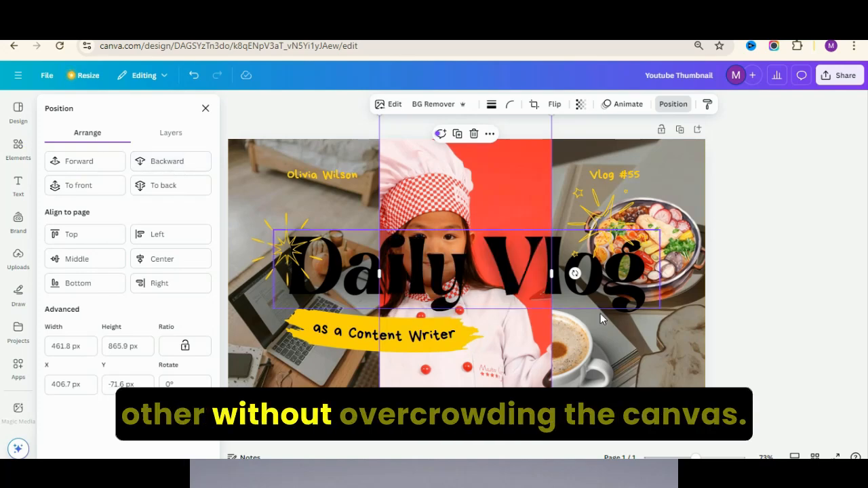
click(814, 259)
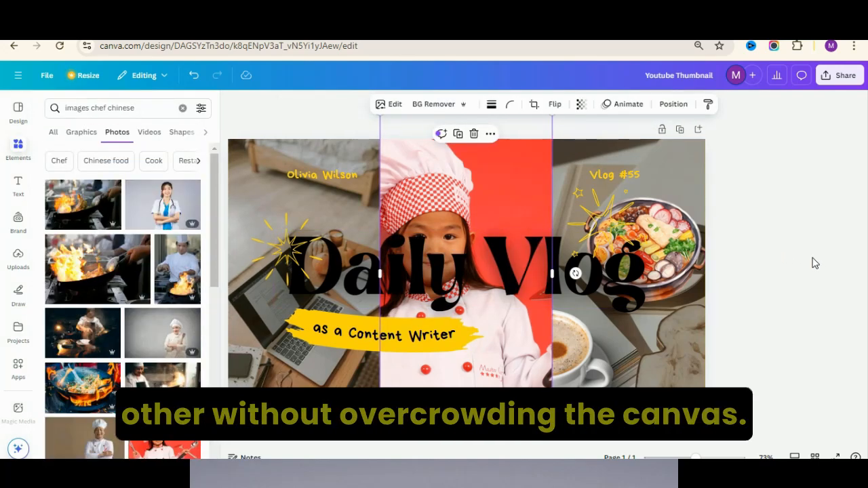
Recolour the Daily Vlog title with the purple from the brand colour palette.
click(410, 278)
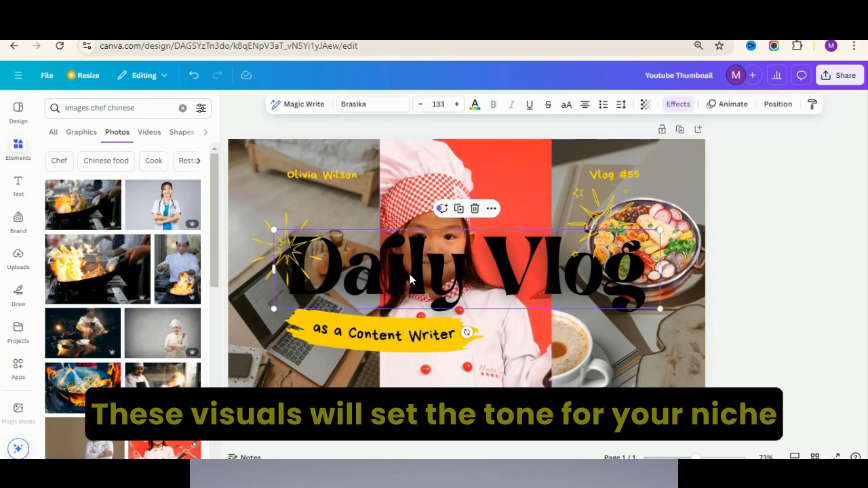
click(19, 266)
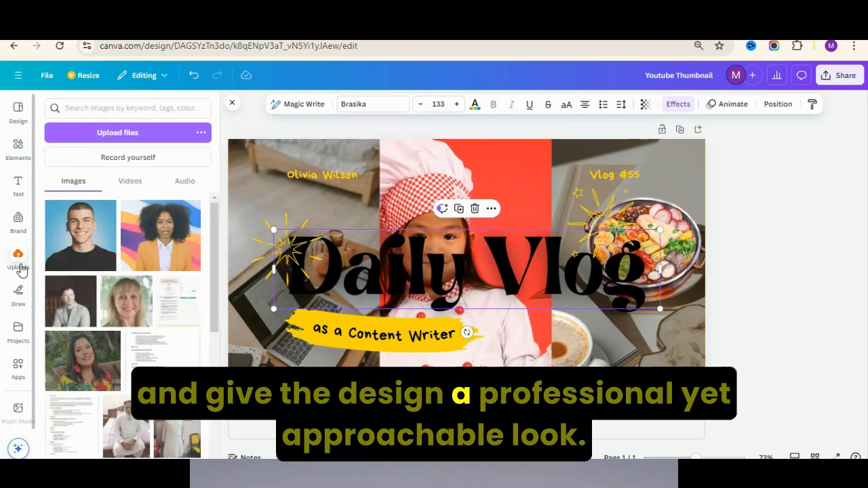
click(17, 224)
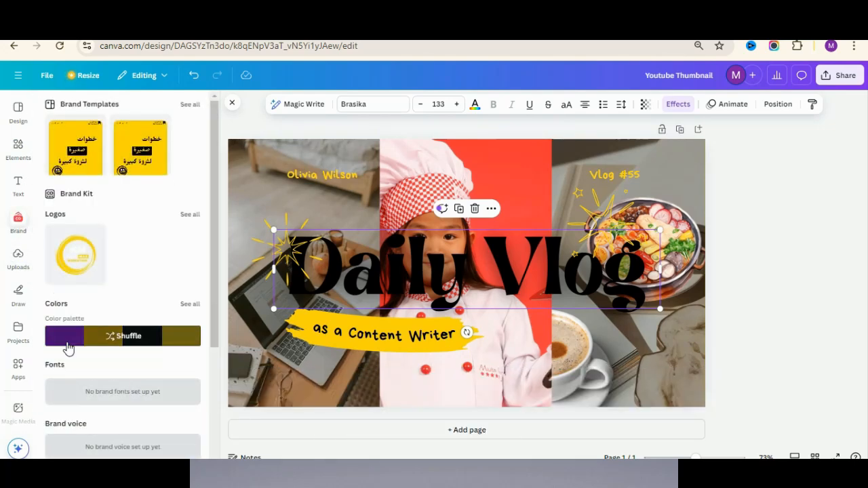
click(68, 348)
click(68, 348)
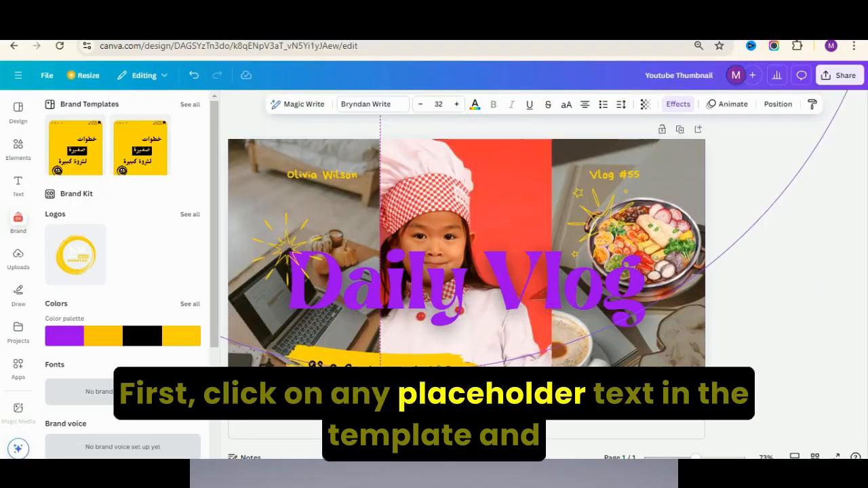
Move the Daily Vlog title lower and replace its text with "Make chinese recipes".
click(510, 297)
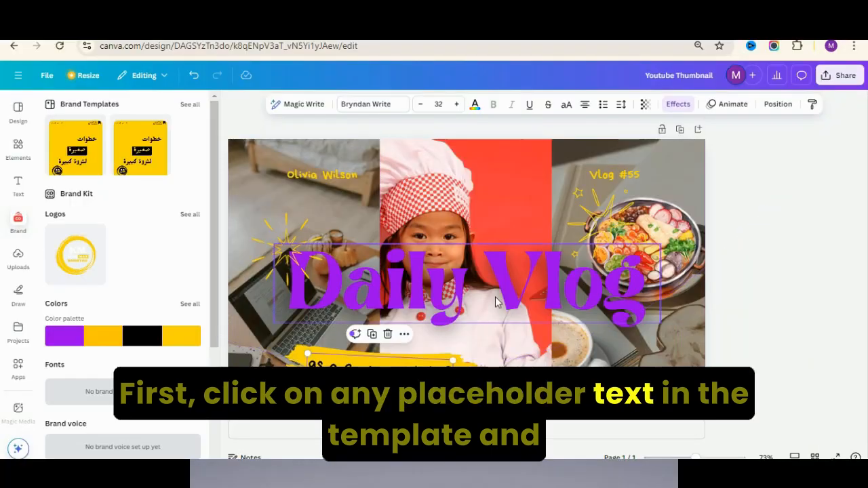
drag(508, 300, 511, 323)
double_click(511, 321)
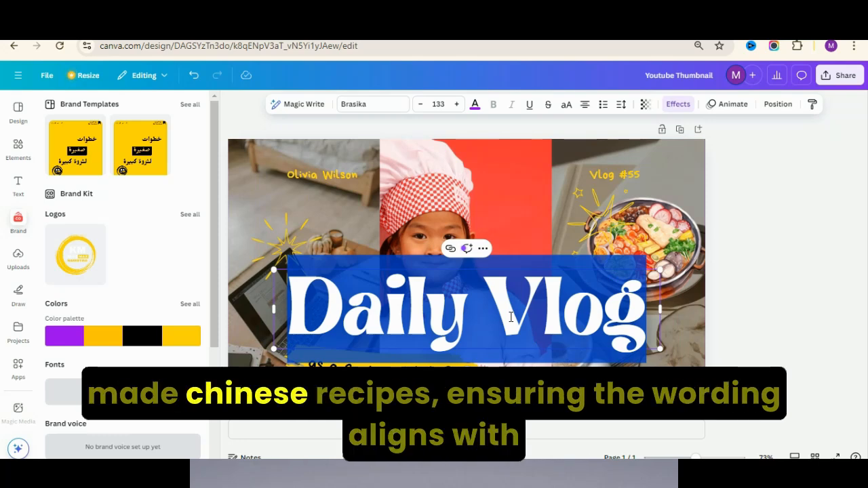
text(Make)
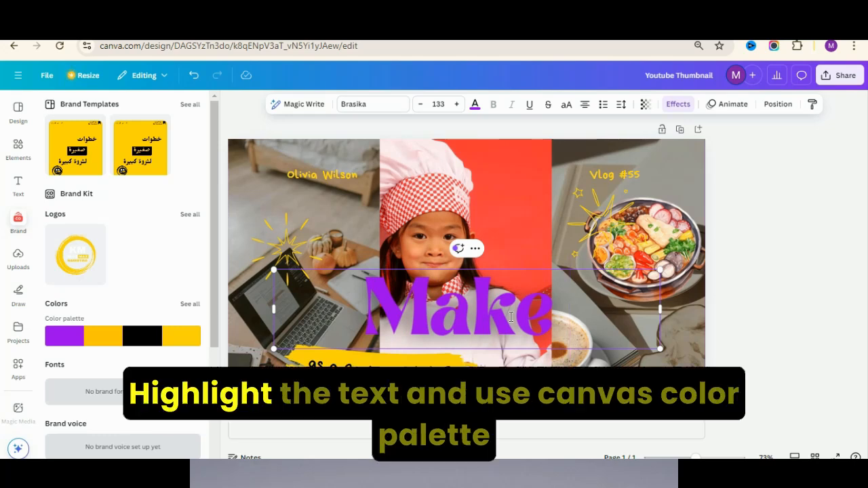
text(chinese no)
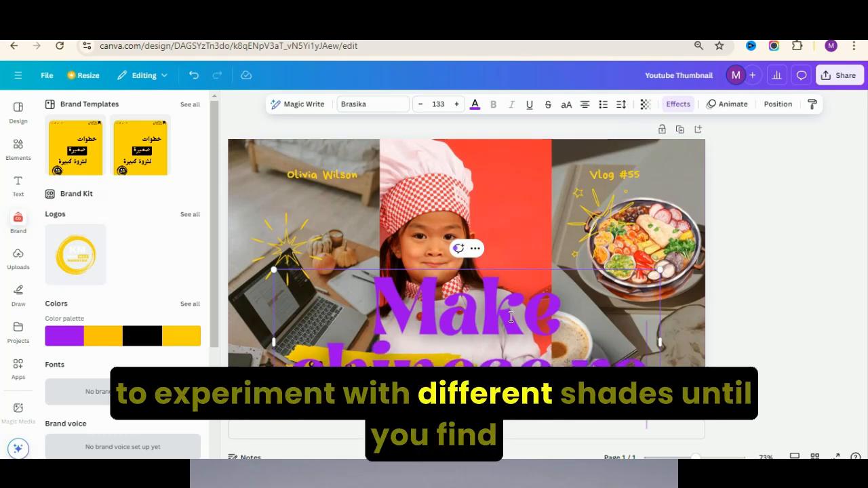
key(Return)
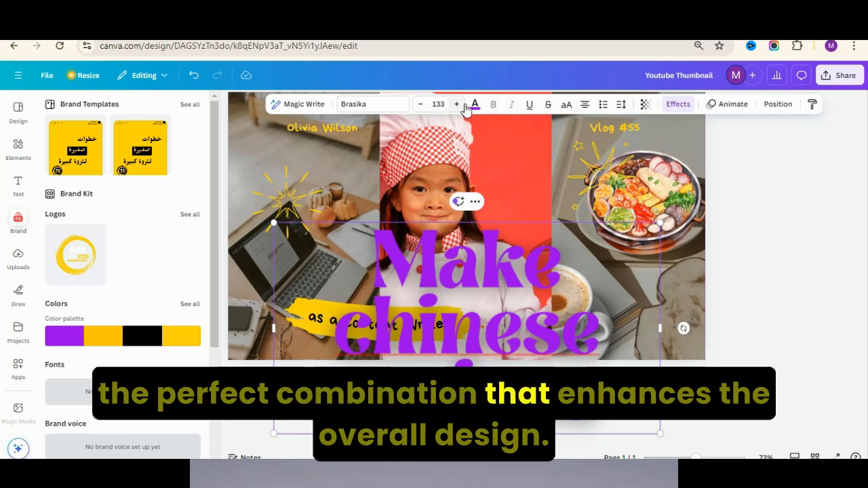
Reduce the font size of the "Make chinese recipes" title to 72.
click(420, 106)
click(420, 106)
click(420, 106)
click(419, 106)
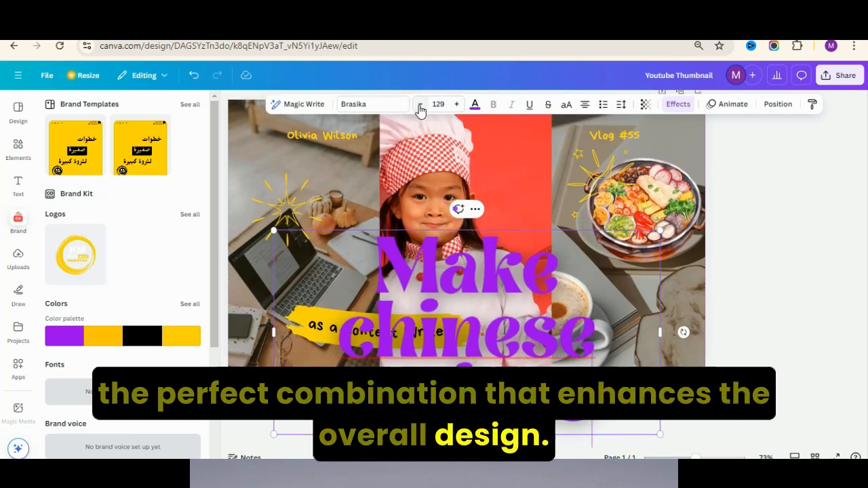
click(420, 106)
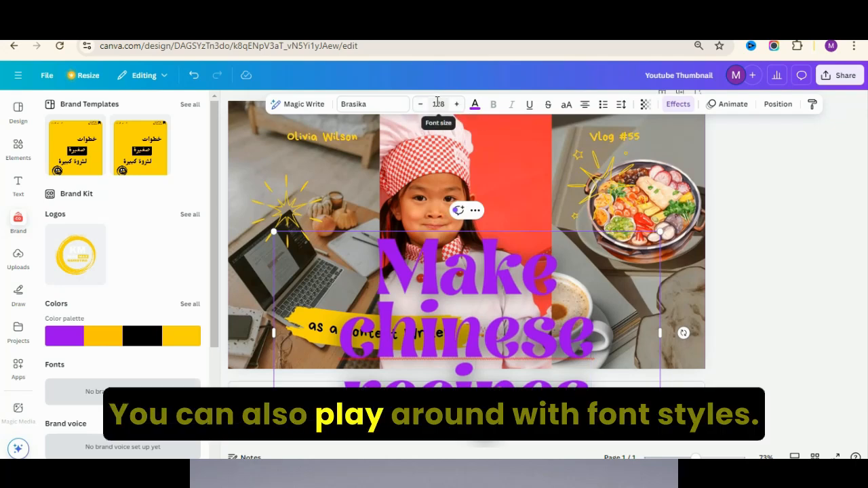
click(437, 103)
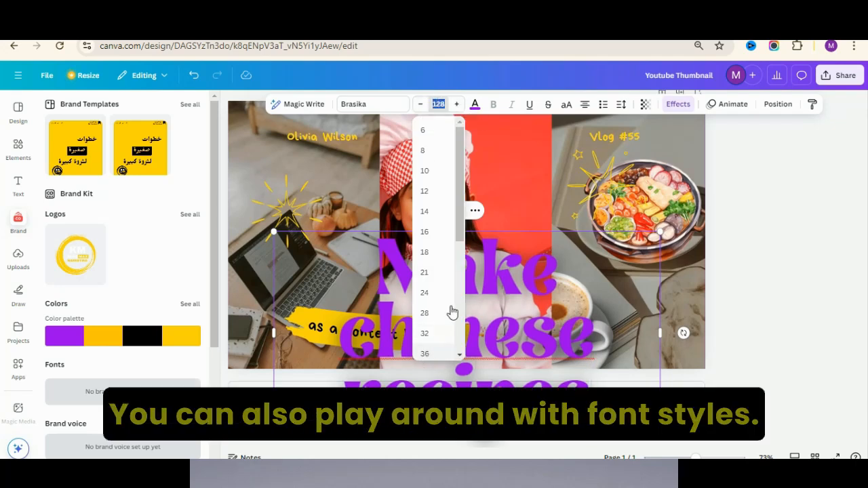
drag(458, 239, 460, 323)
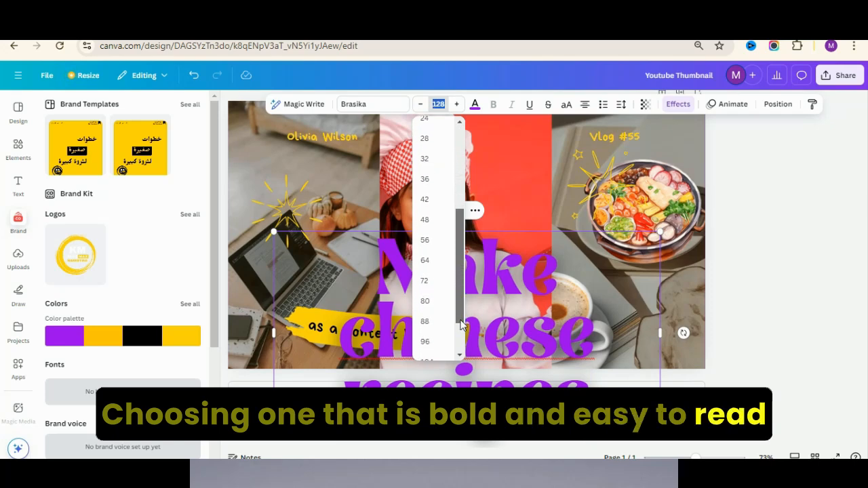
click(428, 280)
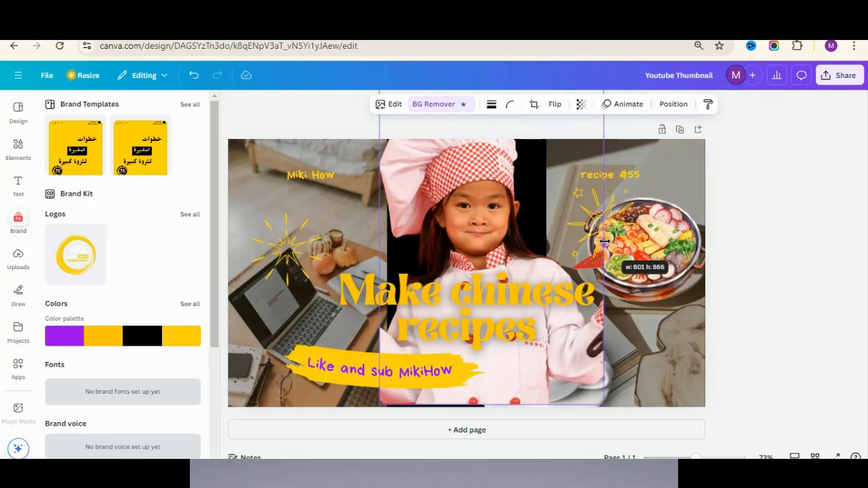
Extend the cut-out child chef photo on both sides to reveal both hands with their utensils.
drag(604, 241, 722, 214)
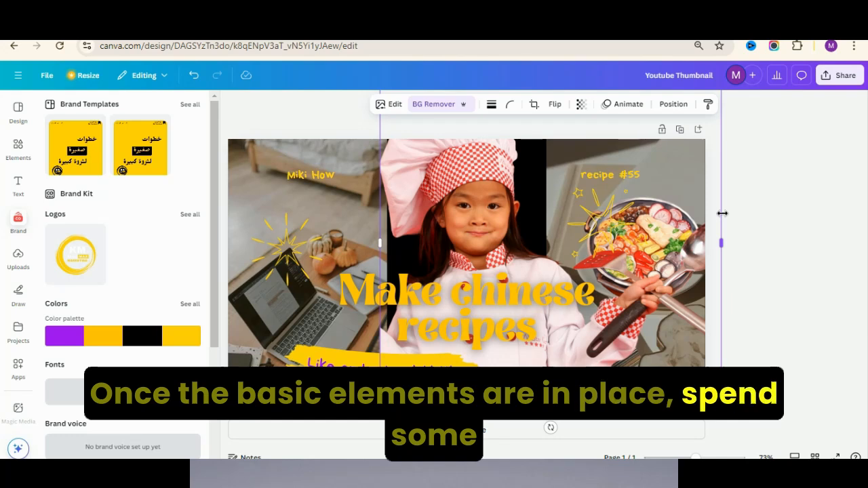
click(799, 272)
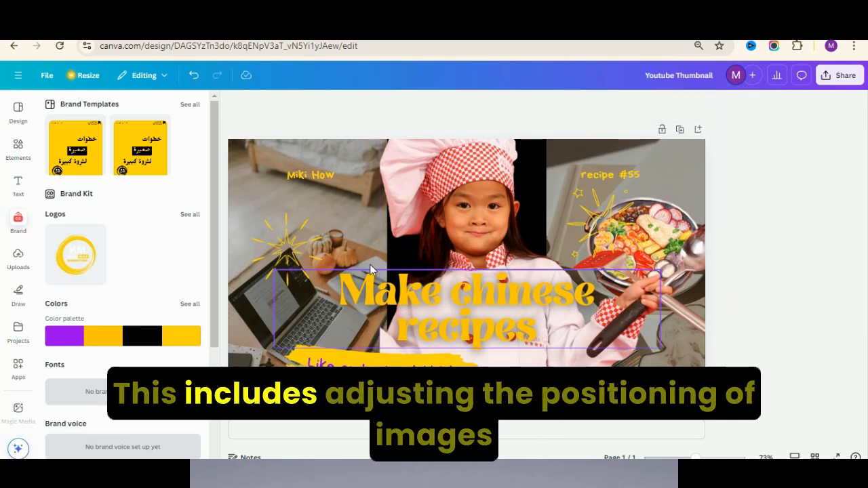
click(429, 221)
drag(376, 242, 292, 241)
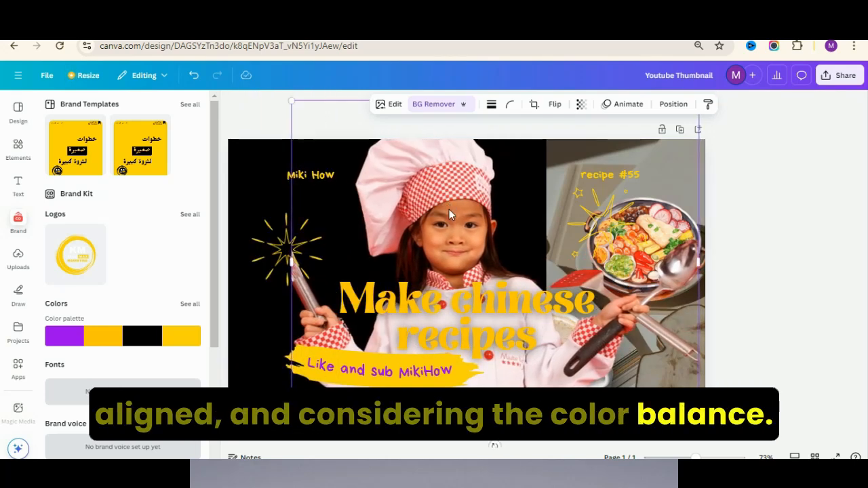
click(803, 284)
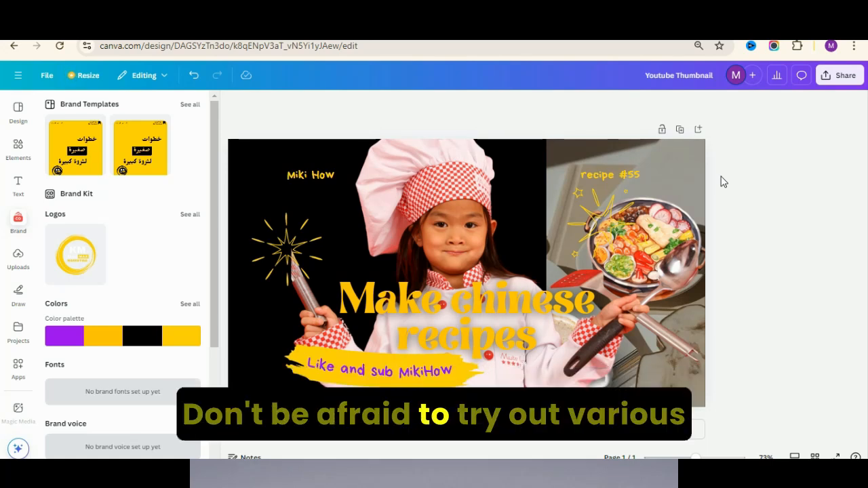
Nudge the "Make chinese recipes" title slightly lower and open the design's sharing options.
click(498, 309)
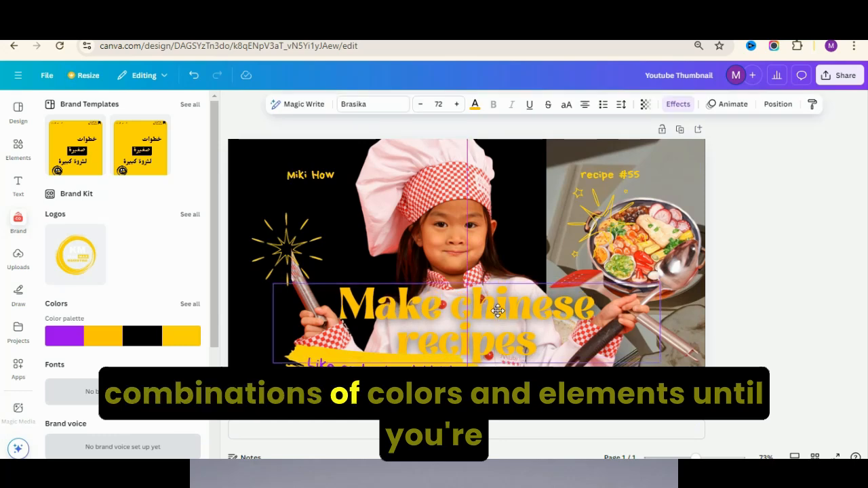
click(778, 234)
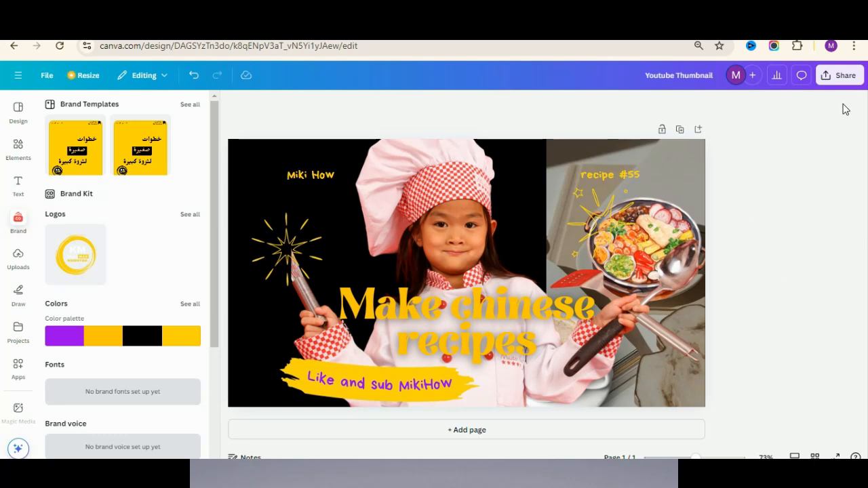
click(839, 78)
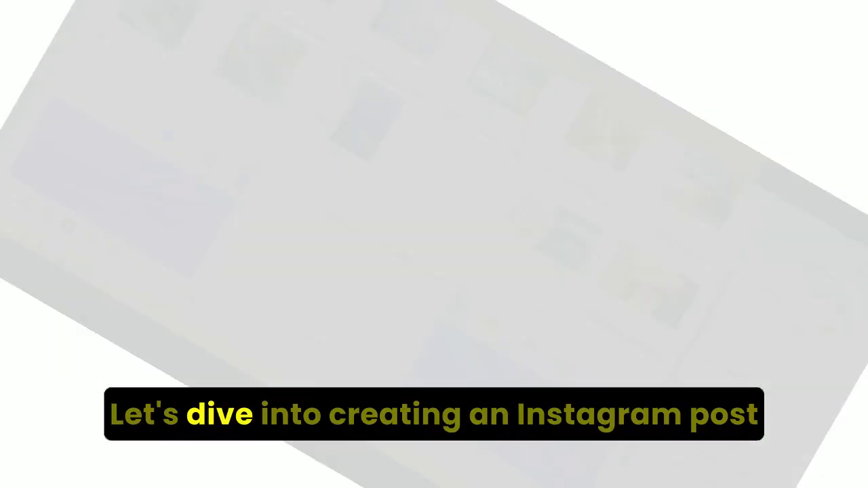
Search all content for "instgram post" and browse the ready-made templates in the results.
text(ram pos)
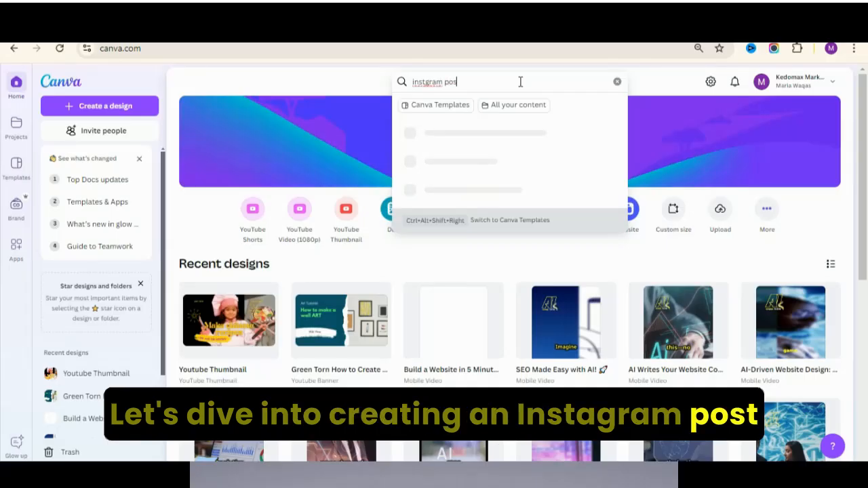
text(t)
key(Return)
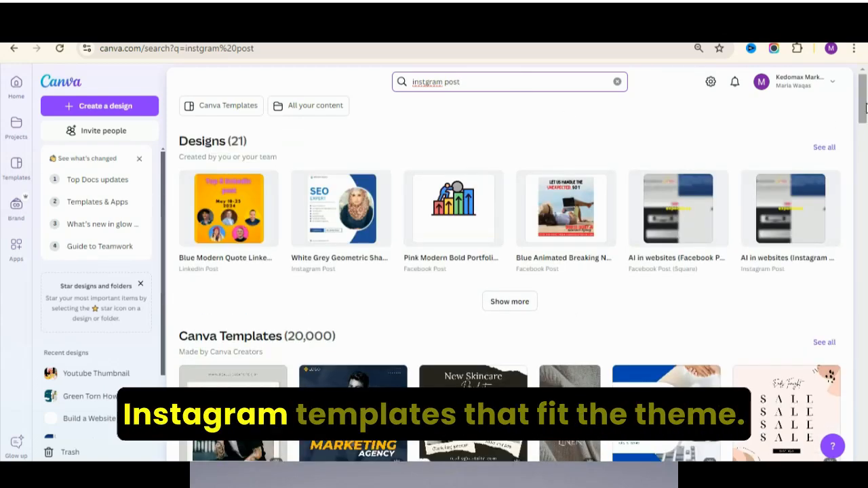
drag(865, 109, 865, 190)
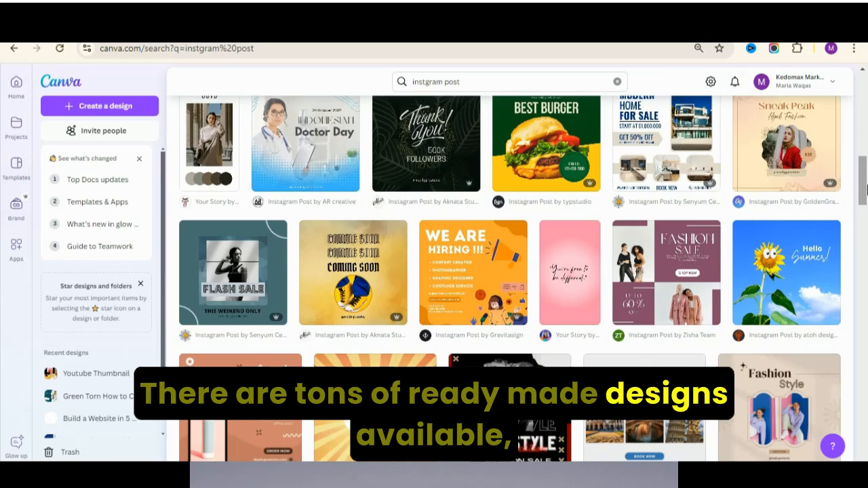
scroll(864, 194, up, 1)
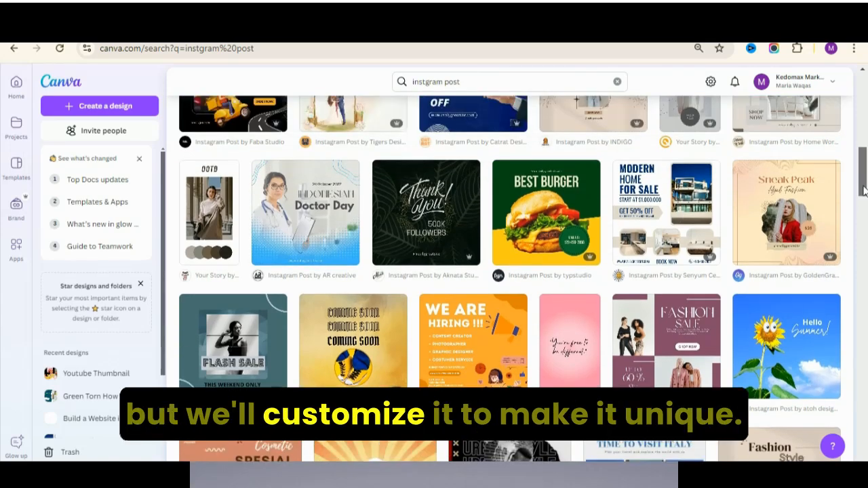
Search for "restorant" and start customising the Orange Black Promo Beef Burger Instagram Post template.
click(460, 82)
text(i)
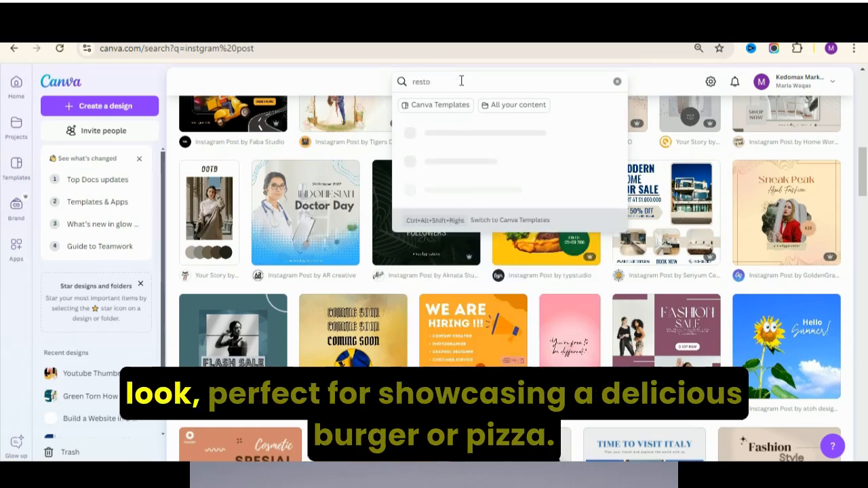
text(estorant)
key(Return)
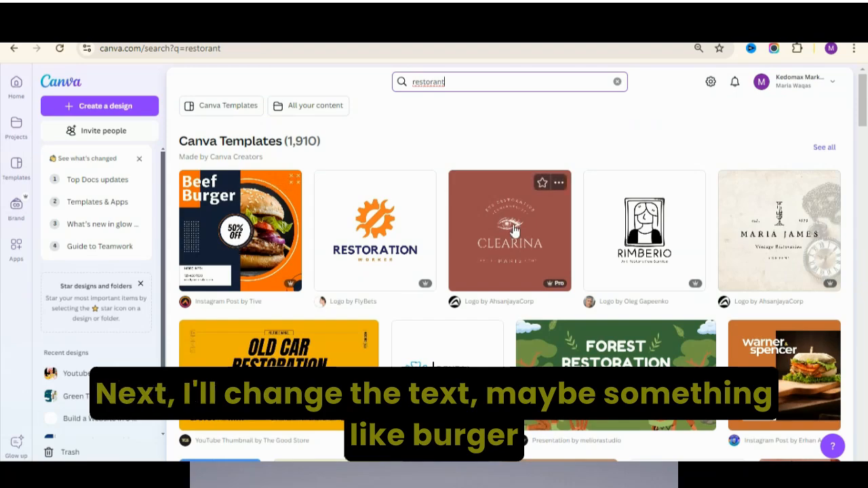
click(265, 243)
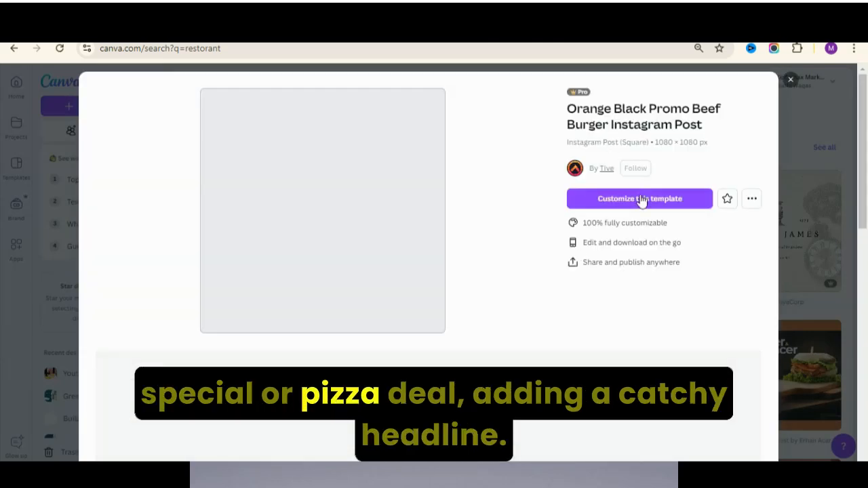
click(638, 199)
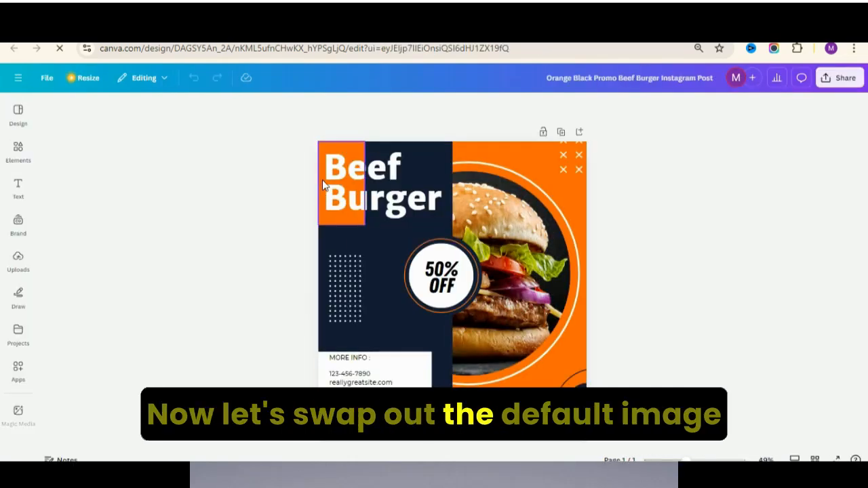
double_click(357, 191)
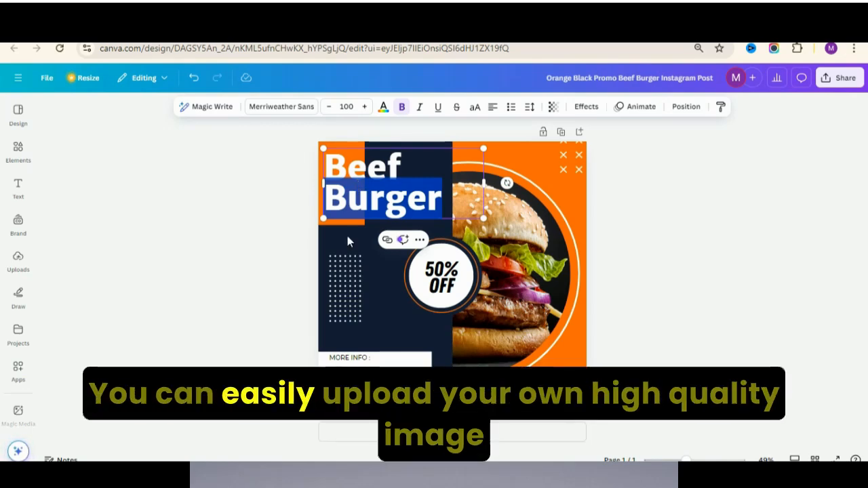
click(267, 281)
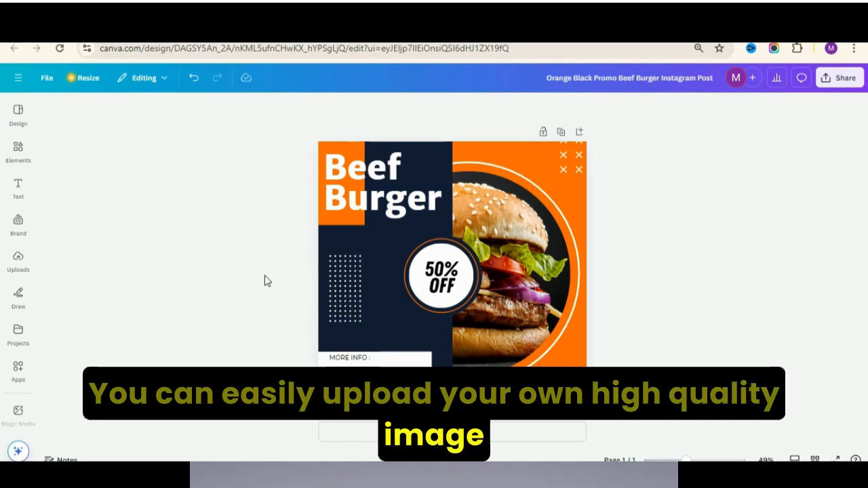
Search the design templates for "Pizza" and apply the red "The Best Pizza in Town" template to the page.
click(21, 114)
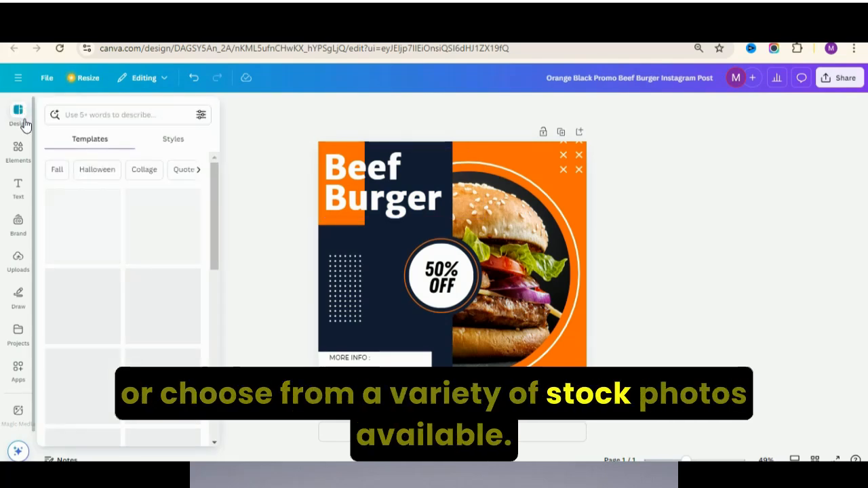
click(106, 112)
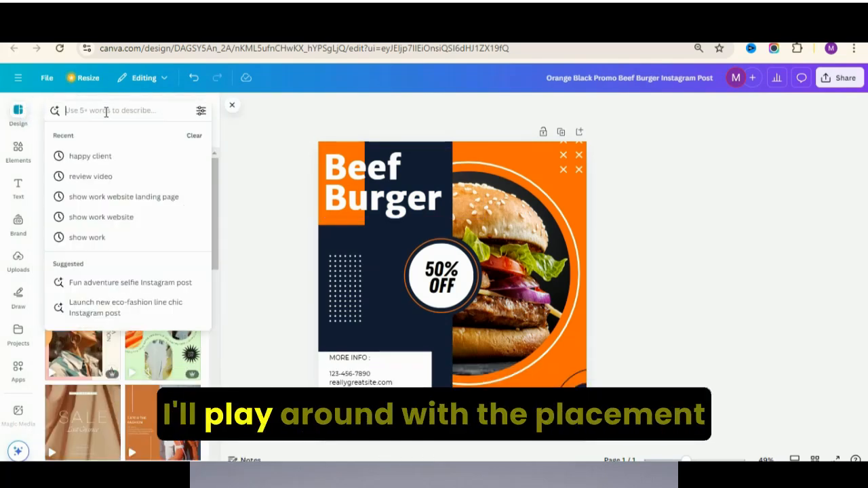
text(Pizza)
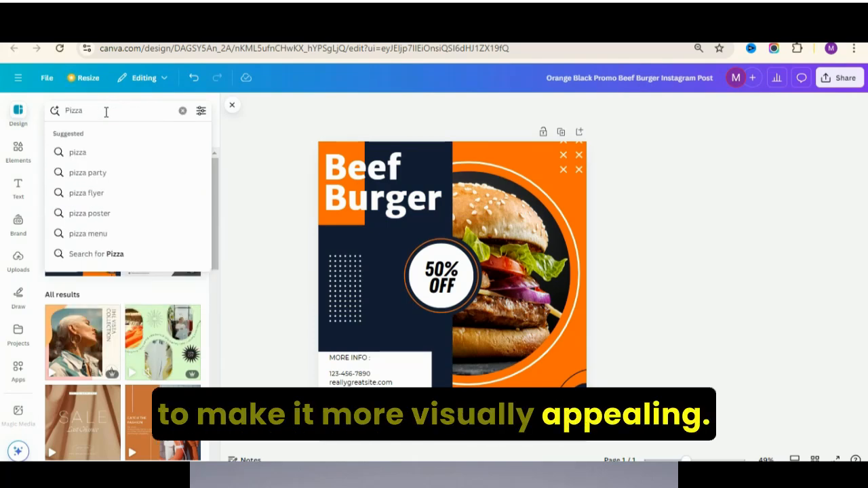
key(Return)
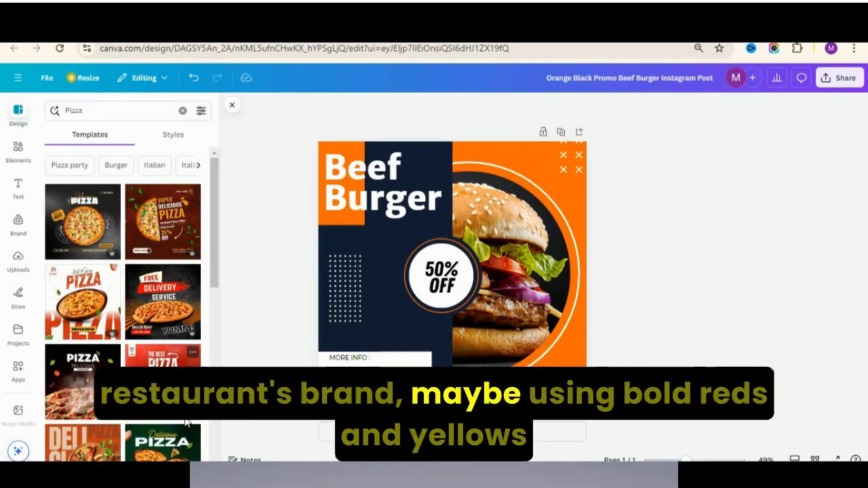
drag(163, 356, 473, 248)
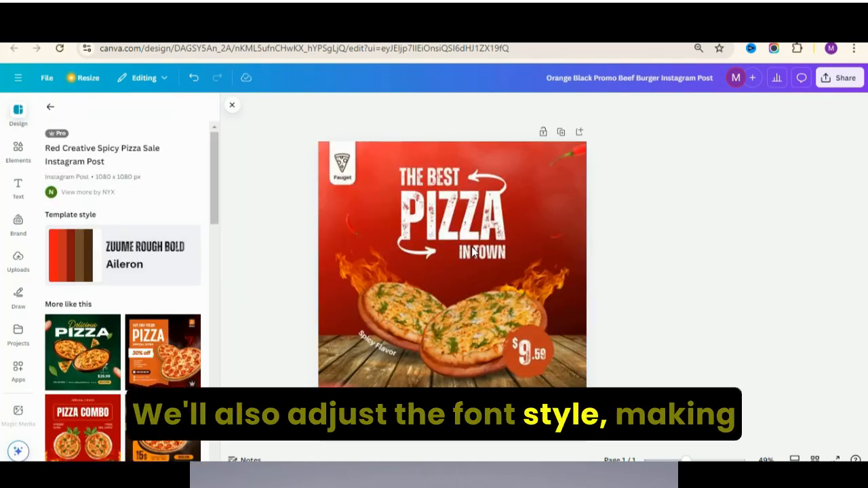
click(333, 244)
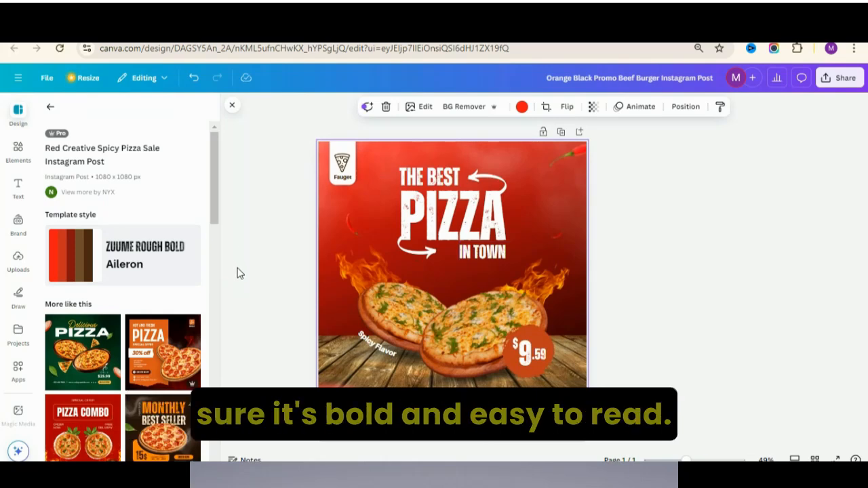
click(513, 307)
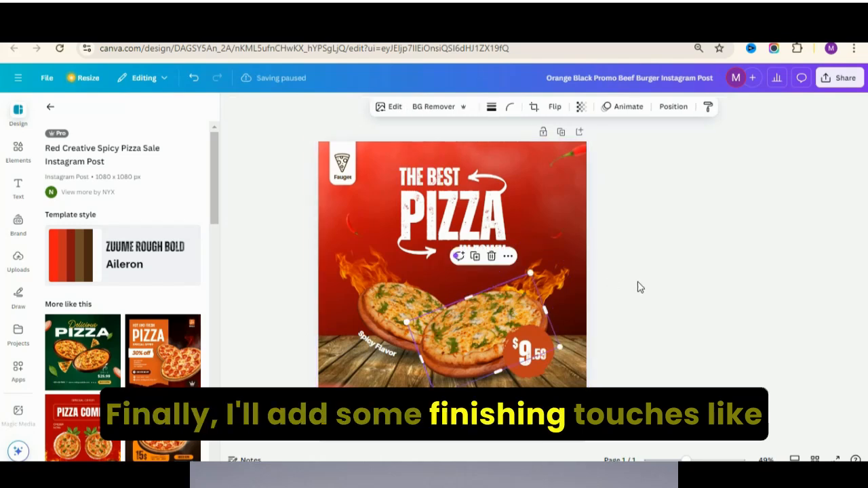
click(638, 287)
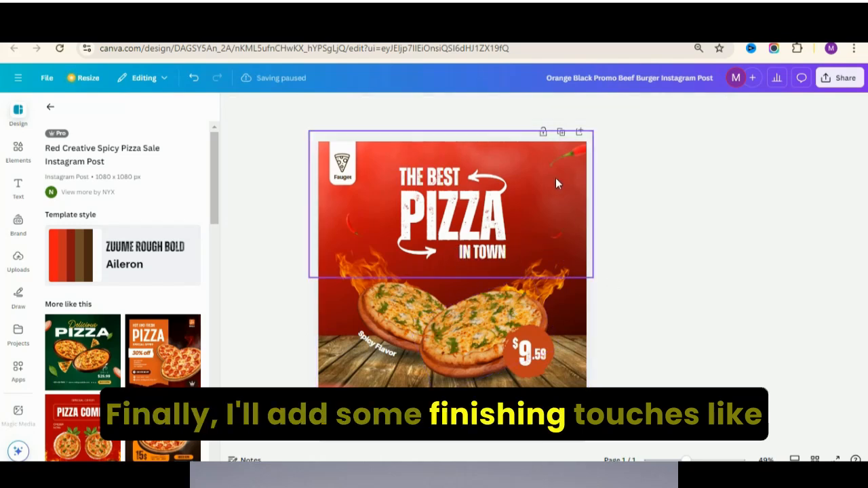
click(524, 203)
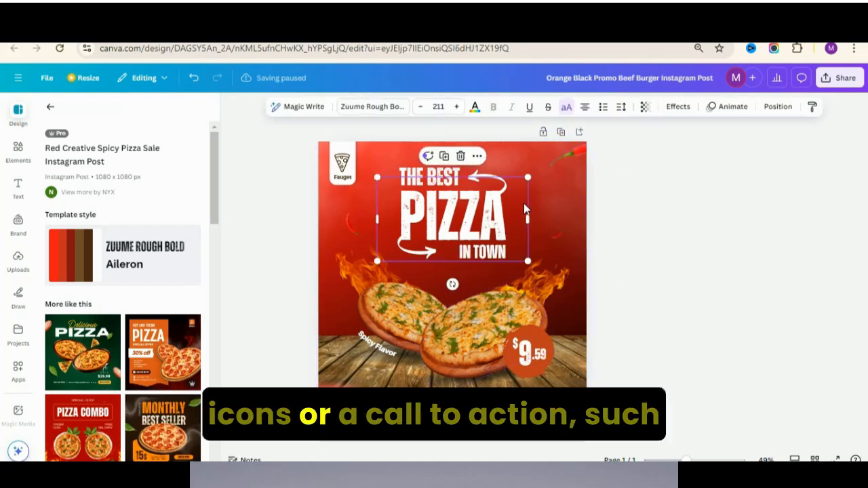
click(475, 334)
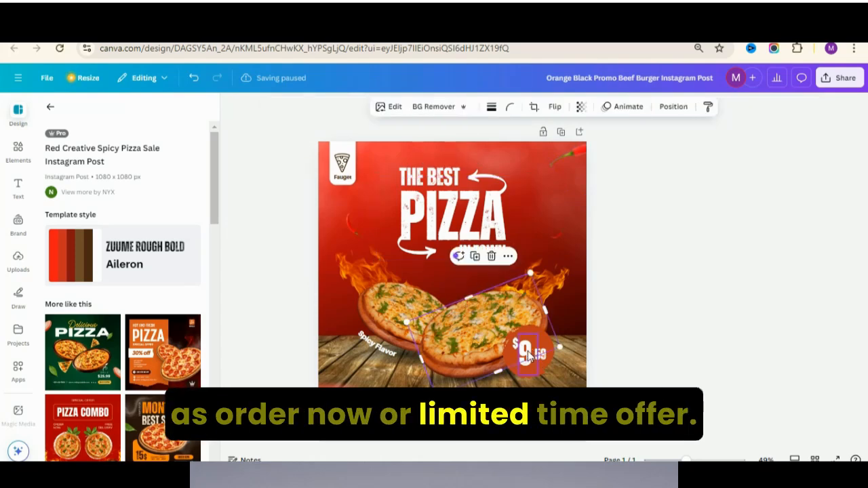
Change the large dollar figure on the pizza post's round price badge to 12.
click(528, 357)
double_click(527, 354)
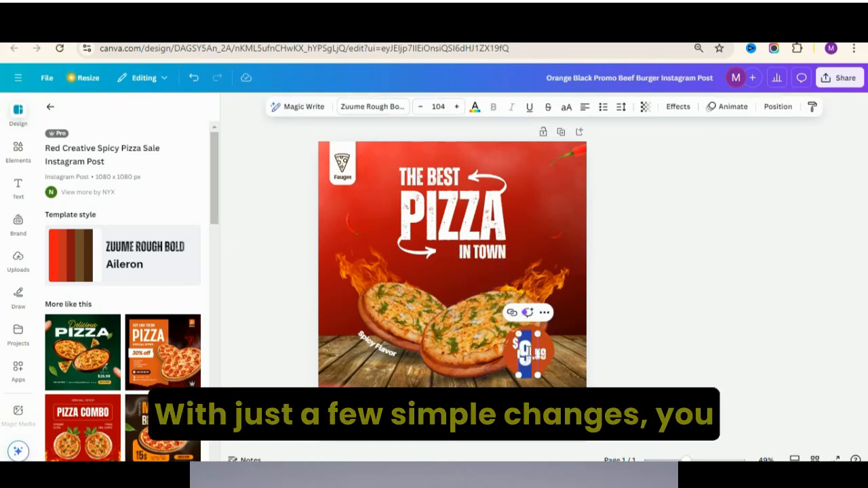
text(1)
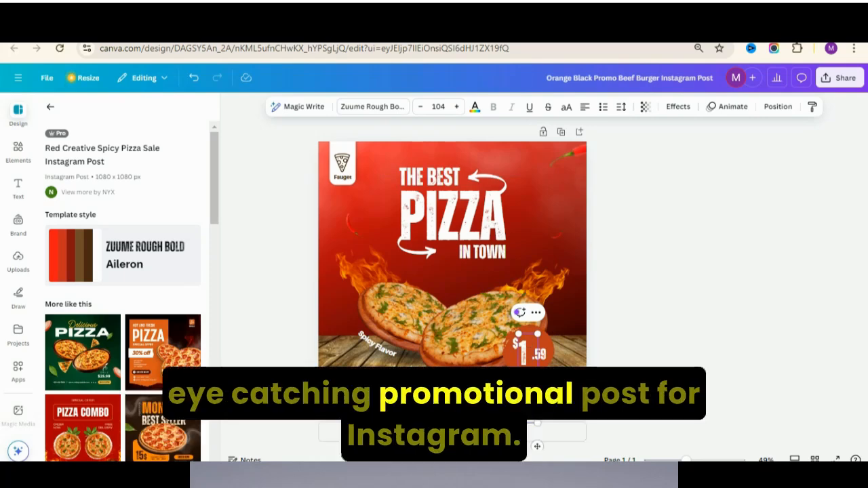
text(2)
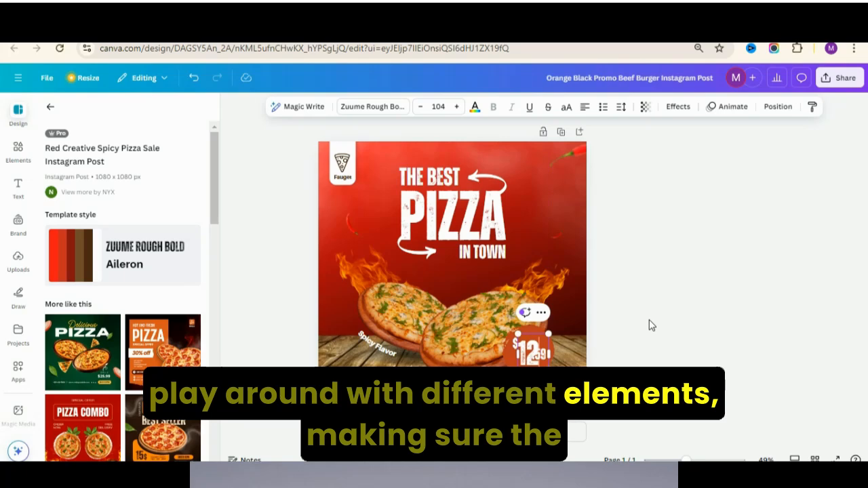
click(650, 326)
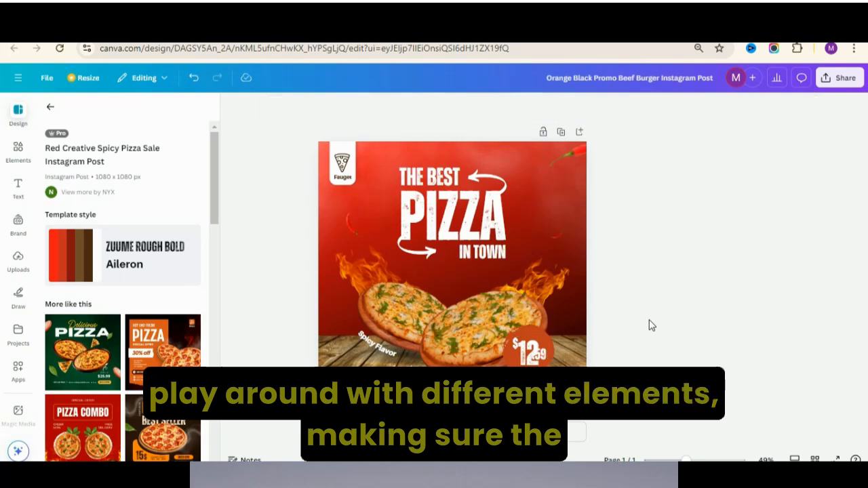
click(539, 358)
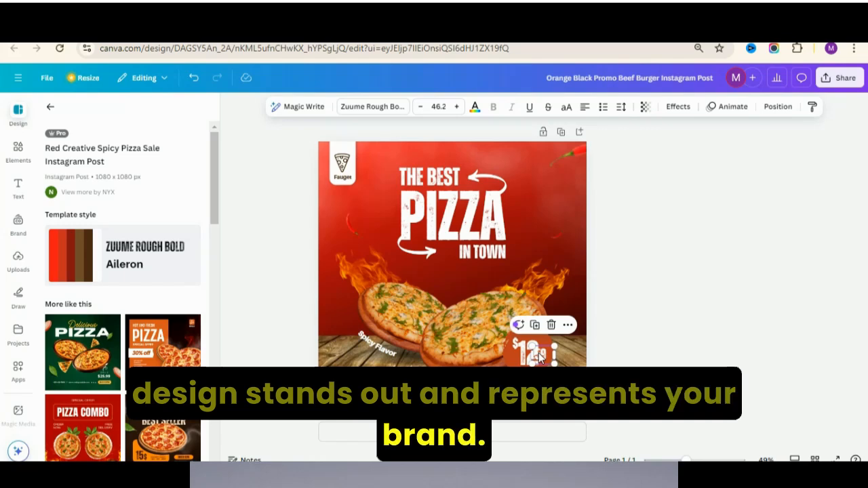
click(646, 360)
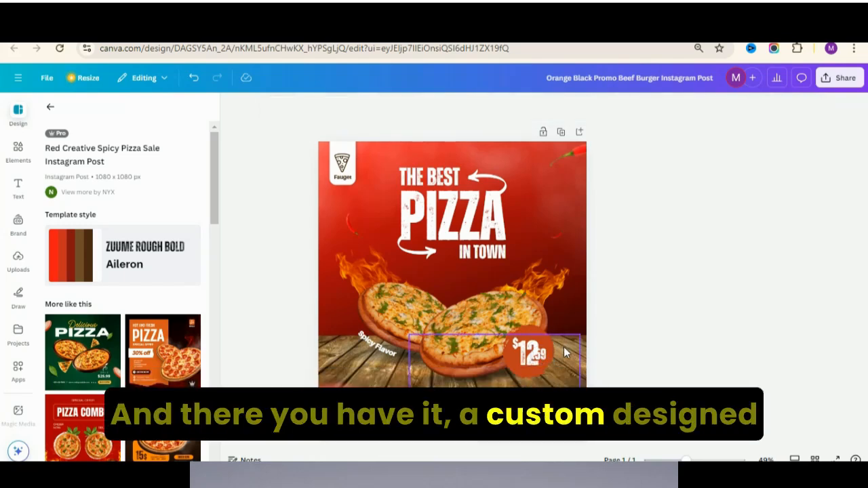
Delete the large dollar figure and the dollar sign from the round price badge.
click(524, 349)
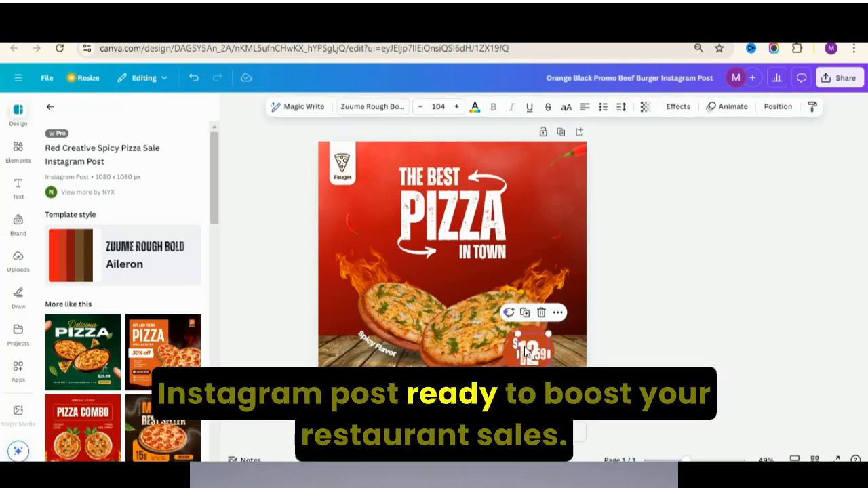
key(Delete)
click(537, 358)
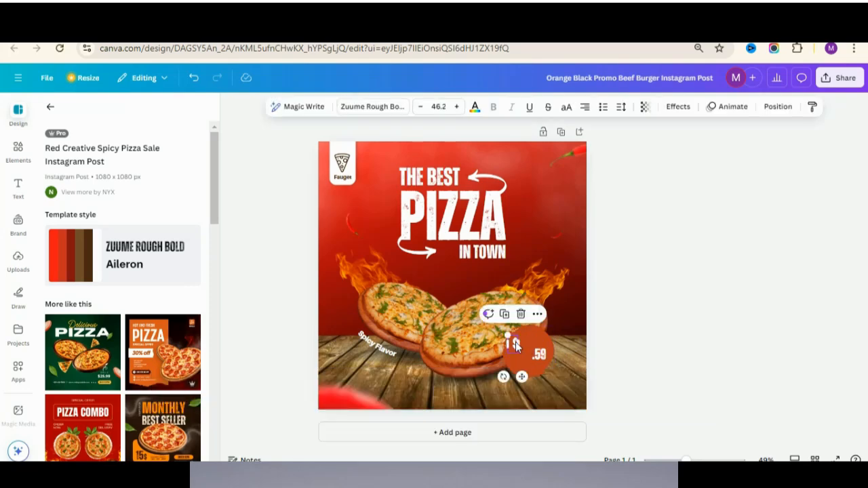
key(Delete)
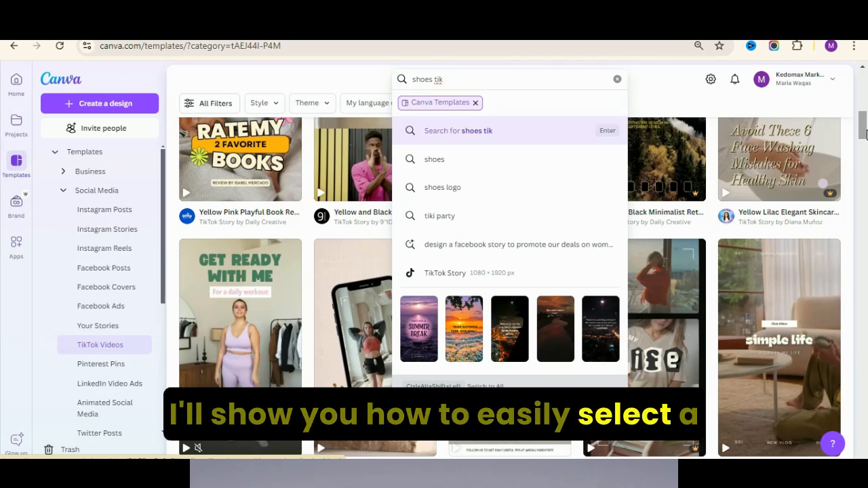
Search the Canva templates for "shoes tik tok video" and browse the results.
text(tok video)
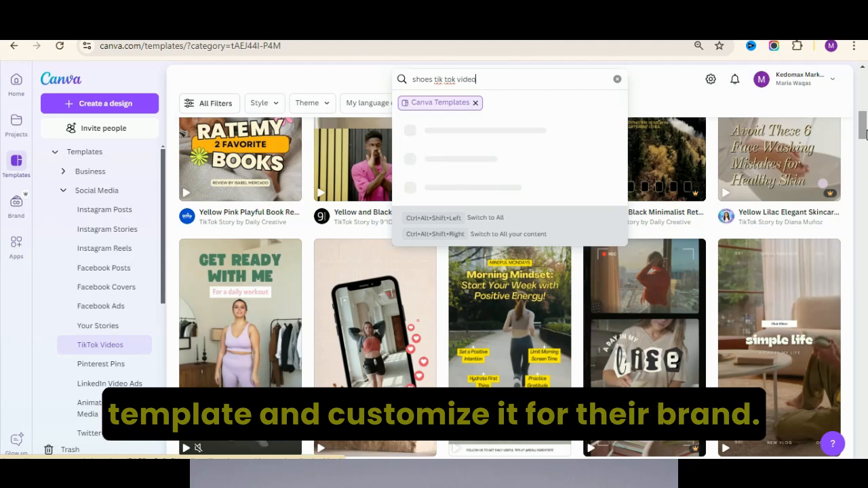
key(Return)
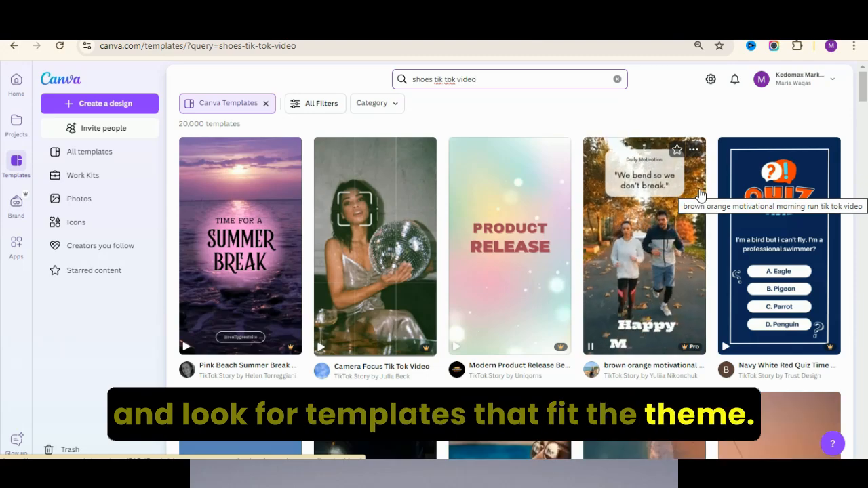
drag(863, 88, 865, 124)
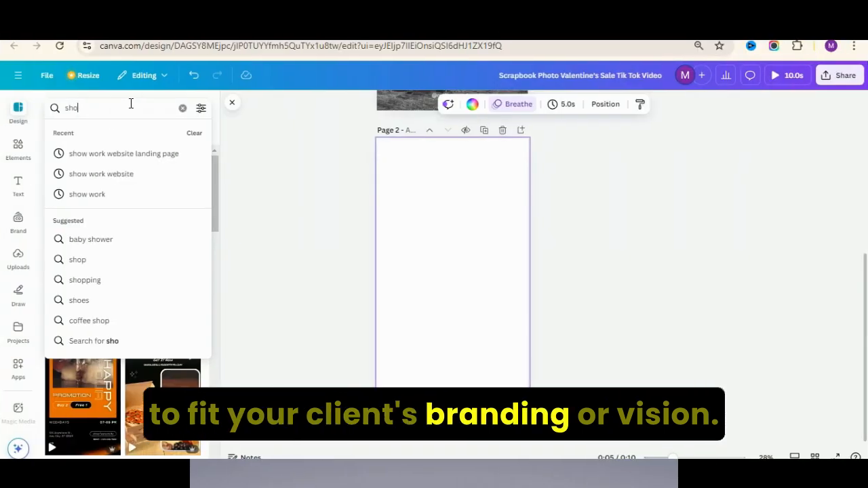
Search the design templates for "shoes sale" to fill the blank second page of the TikTok video.
text(es)
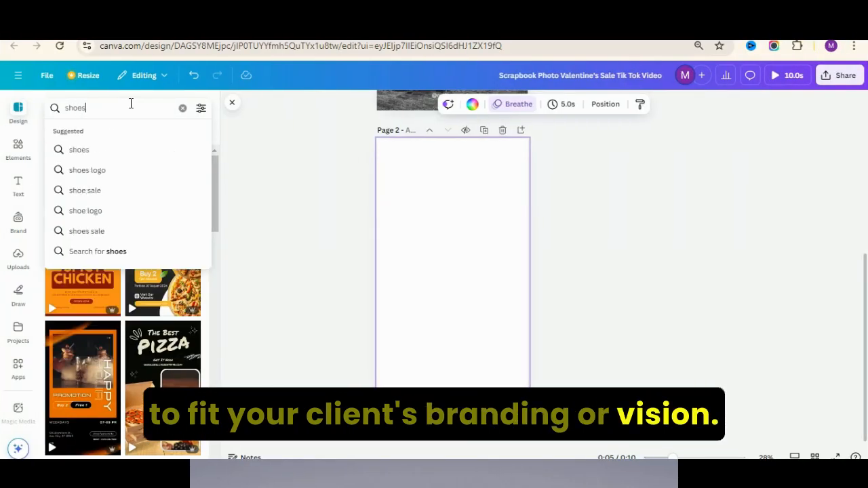
text( sale)
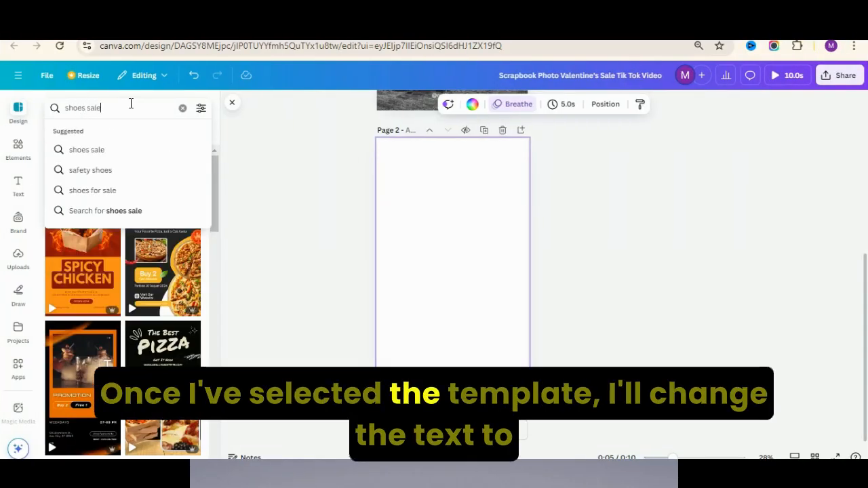
key(Return)
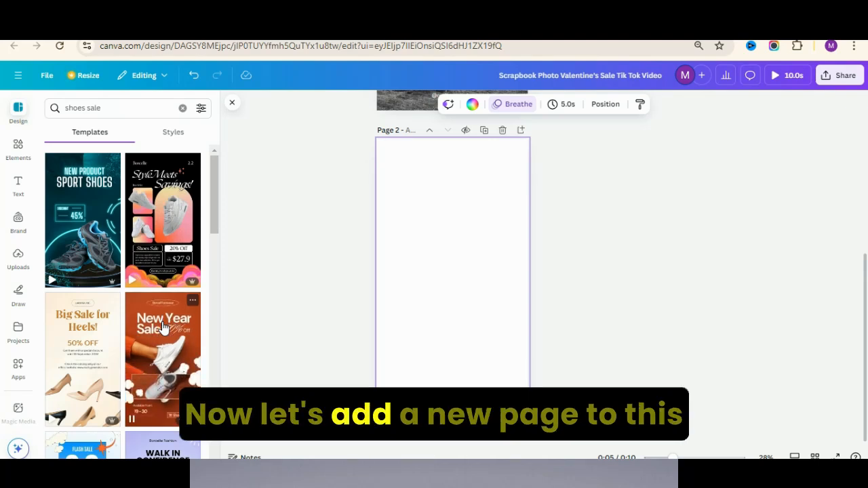
Fill the blank second page with the orange New Year Sale shoe template and recolour it with the brand color palette.
drag(163, 328, 429, 249)
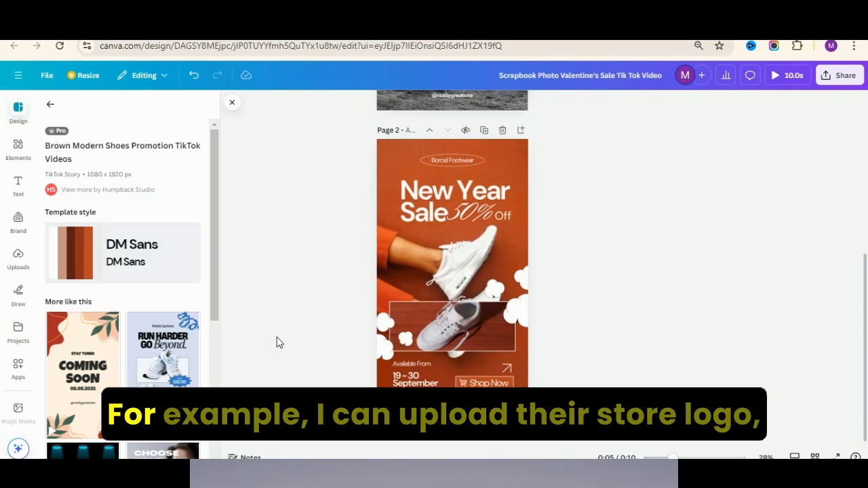
click(19, 222)
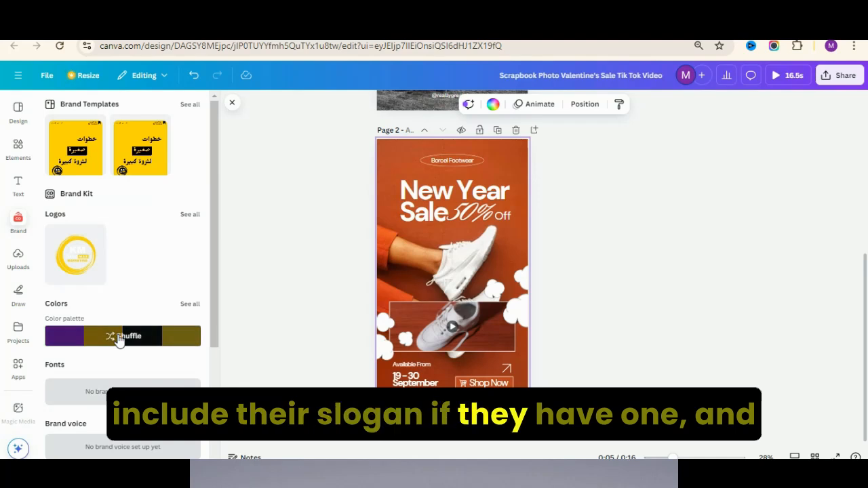
click(120, 336)
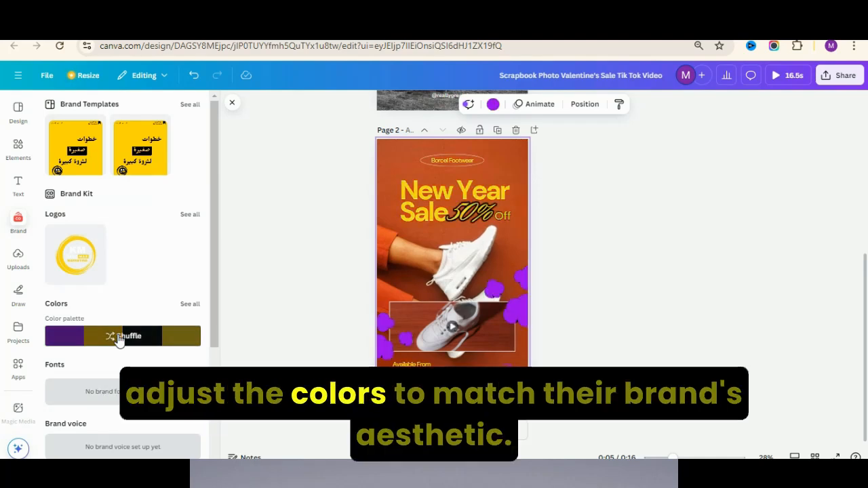
click(386, 160)
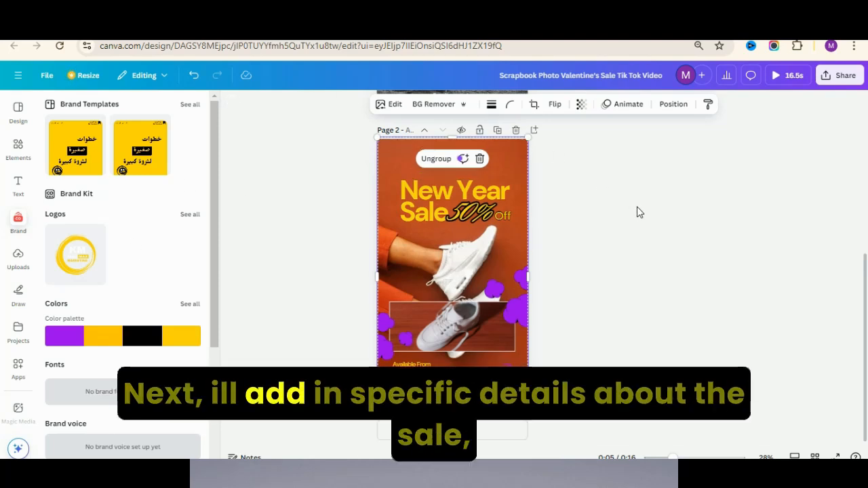
click(637, 213)
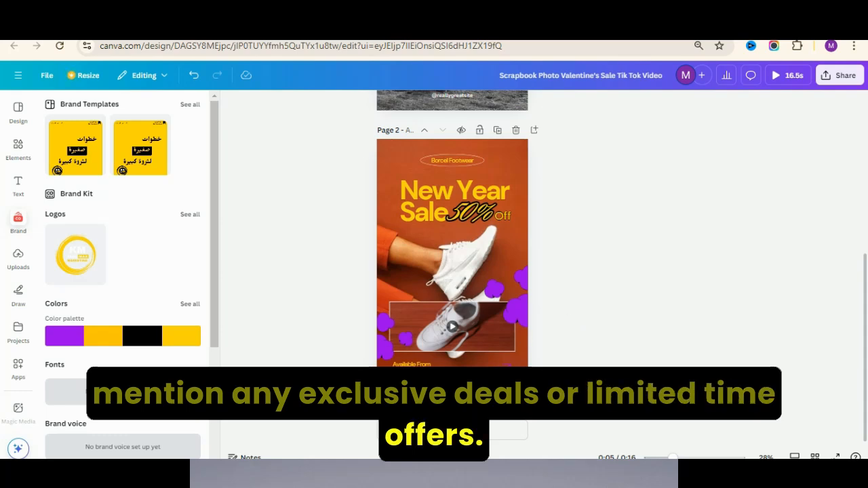
Change the month in the sale dates under "Available From" to October.
double_click(412, 382)
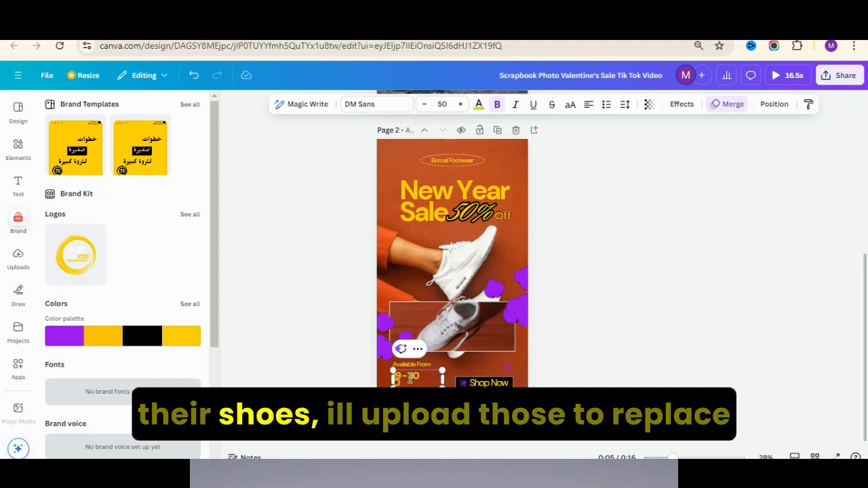
text(Oct)
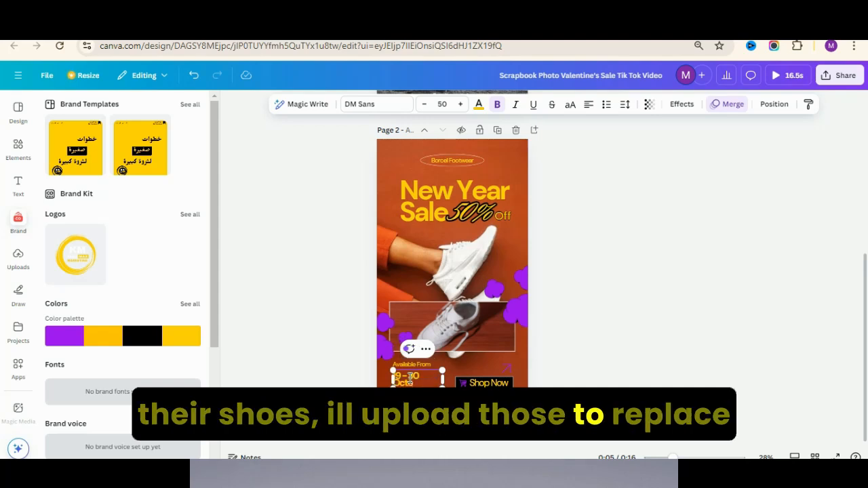
text(ober)
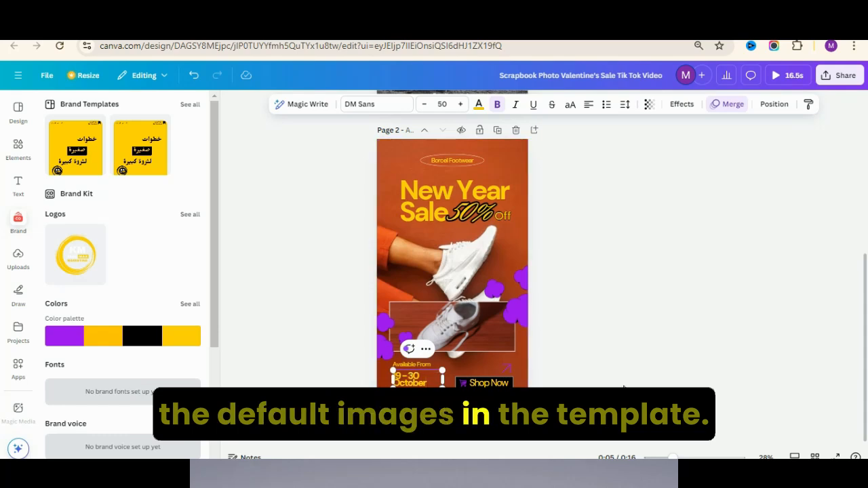
click(606, 384)
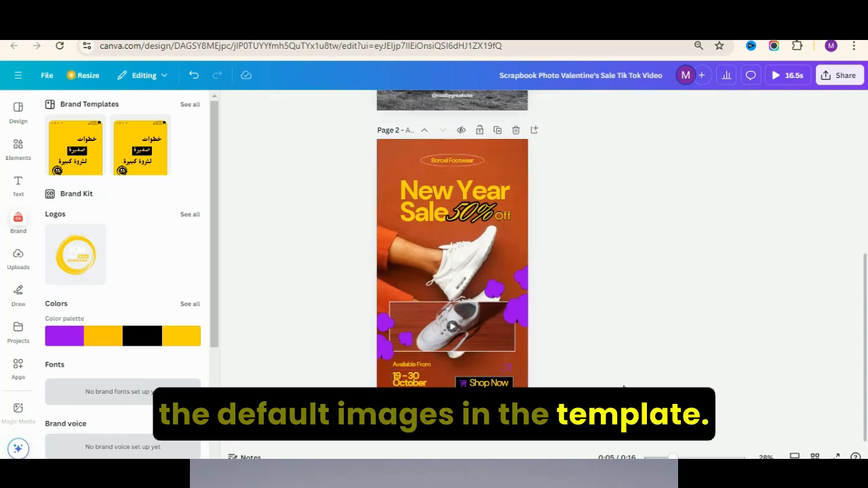
click(471, 384)
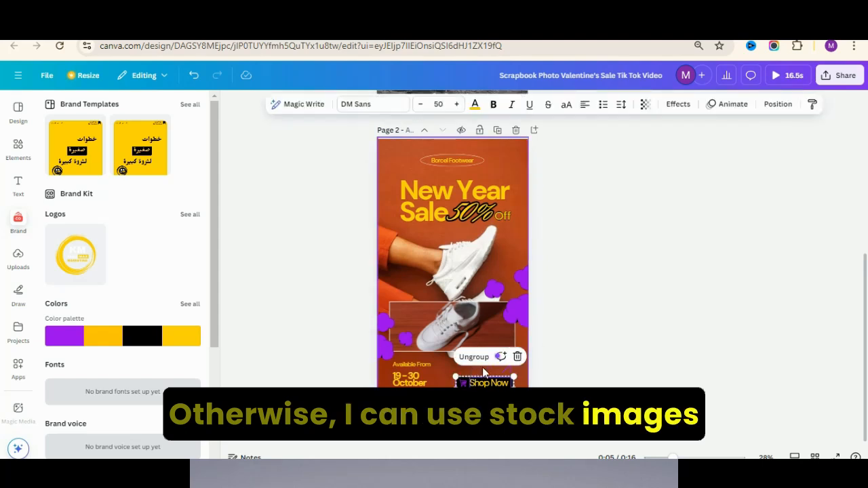
click(694, 350)
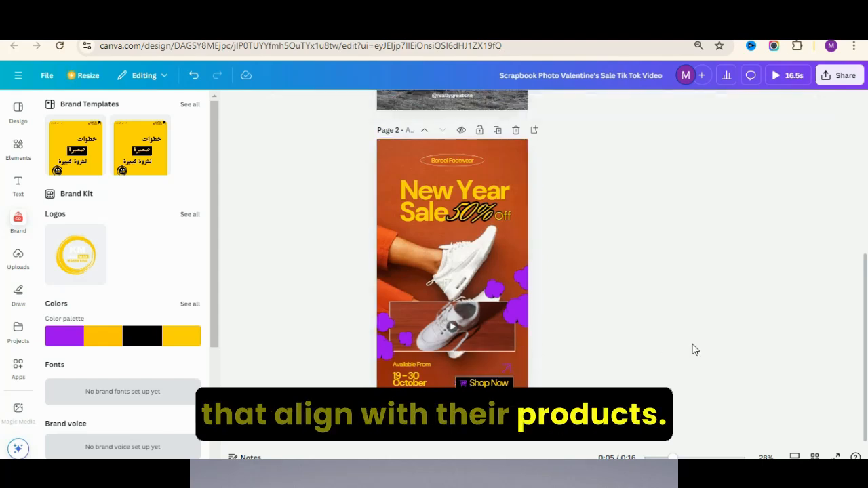
Add a purple square with small text inside over the white shoe in the middle of the second page.
double_click(452, 161)
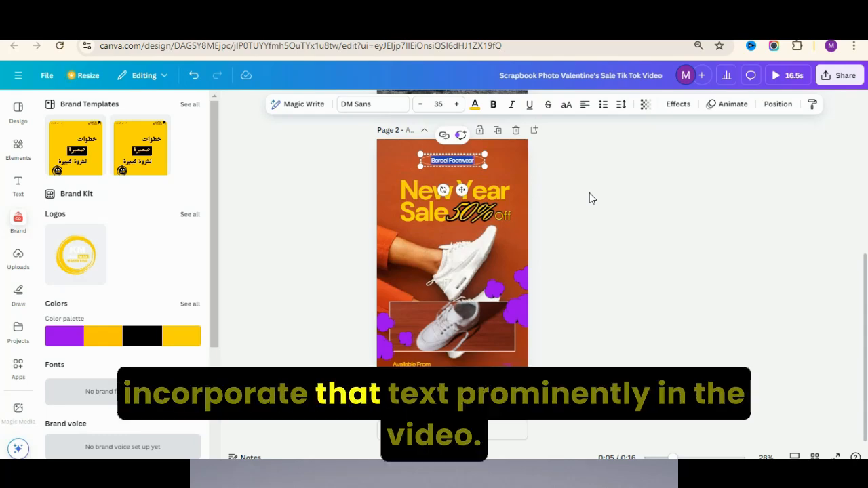
click(590, 194)
text(rvisit)
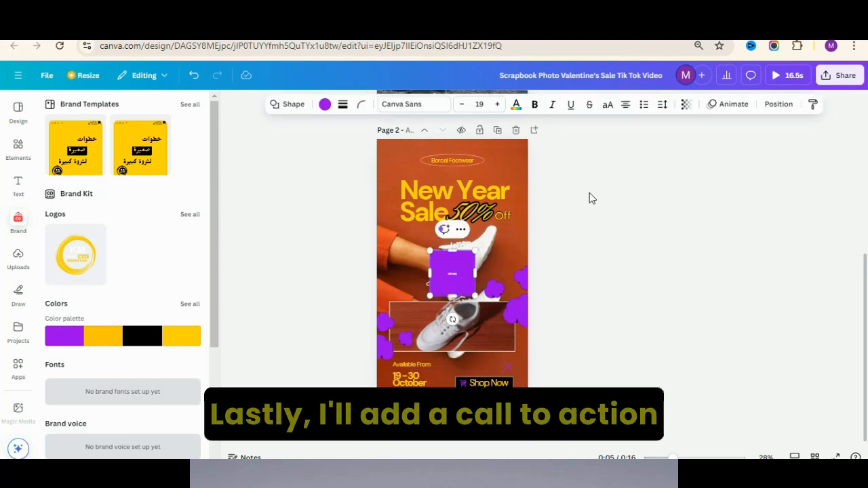
Replace the "Borcel Footwear" text in the oval above the New Year Sale heading with "Services".
click(451, 165)
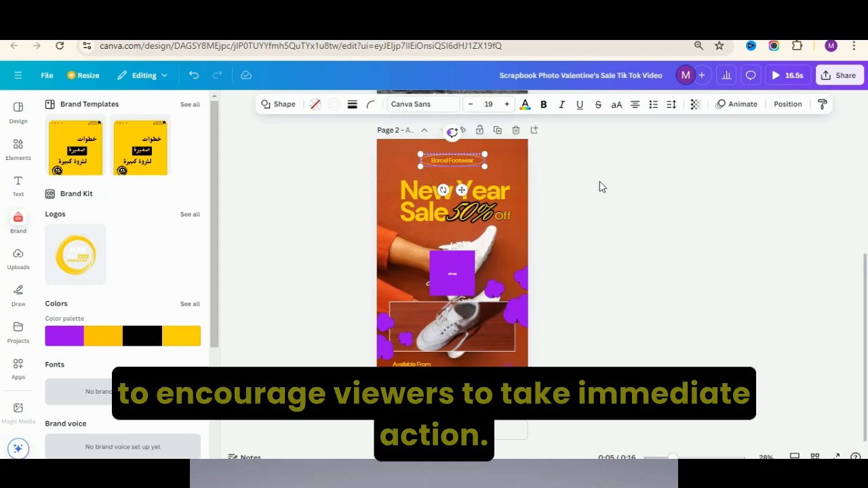
double_click(469, 160)
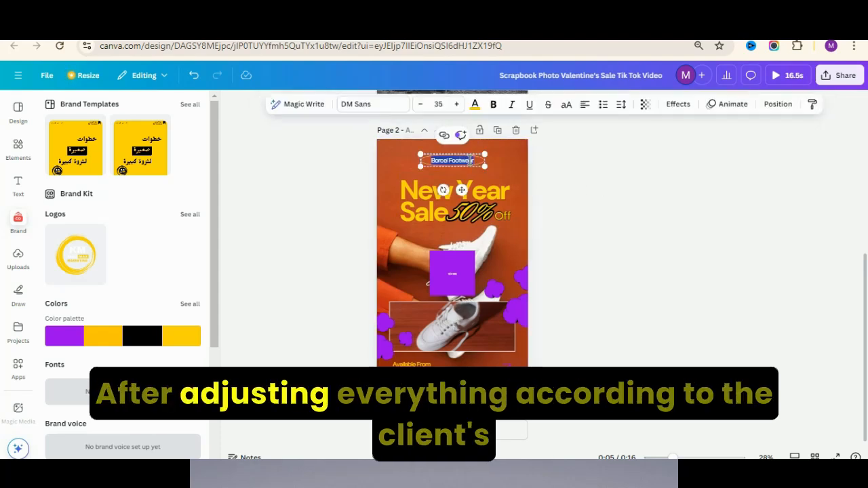
text(Sar)
text(v)
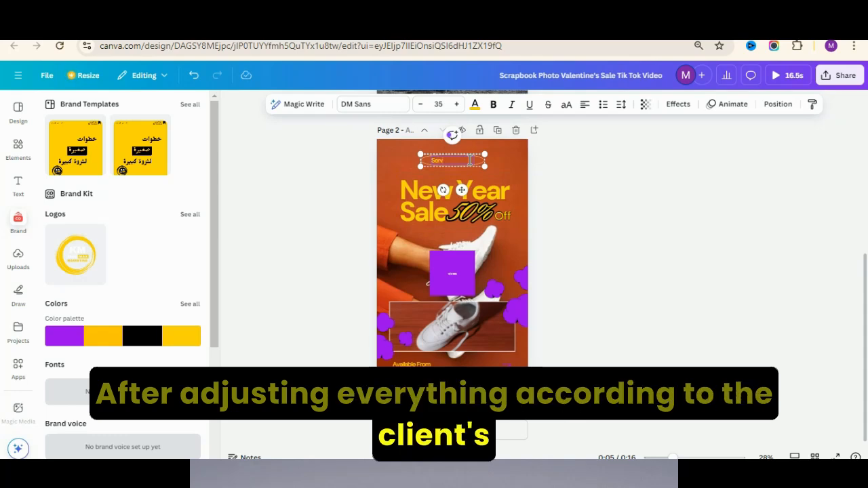
text(ices)
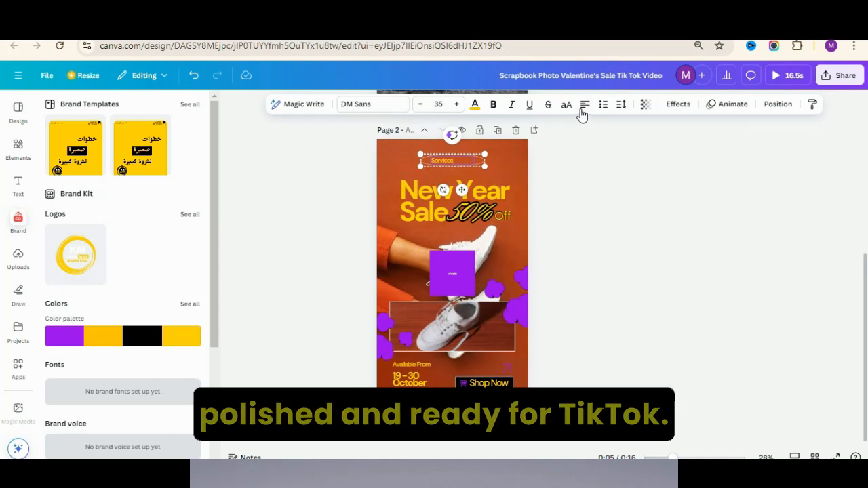
click(605, 207)
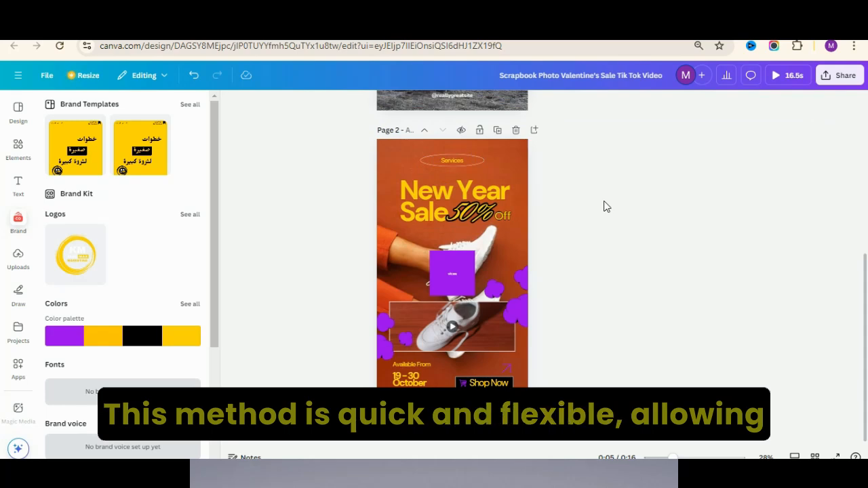